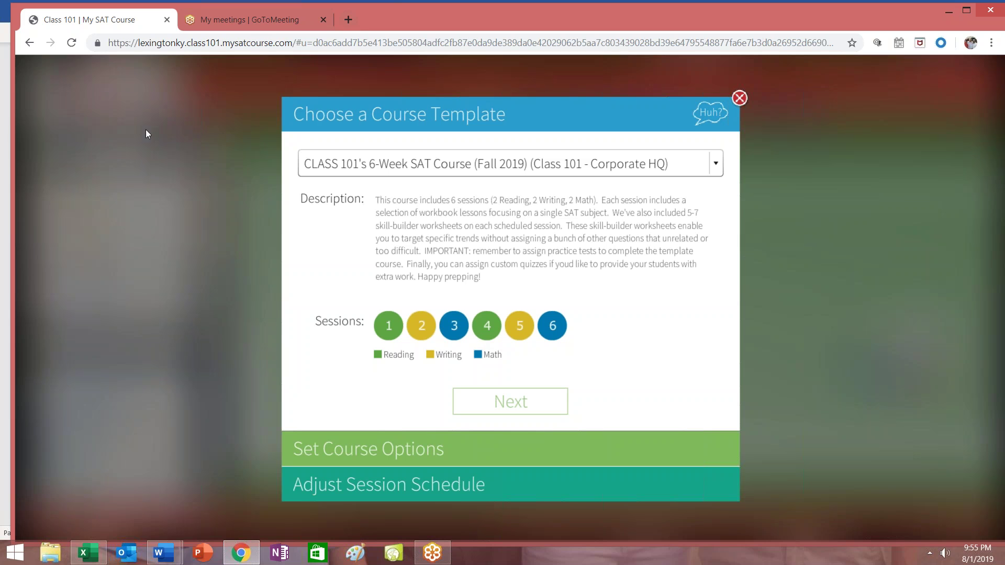
# Accept the 6-week SAT course template and set the first session date to 08/20/2019, following the six-week schedule document
pyautogui.moveTo(172, 554)
pyautogui.click(235, 487)
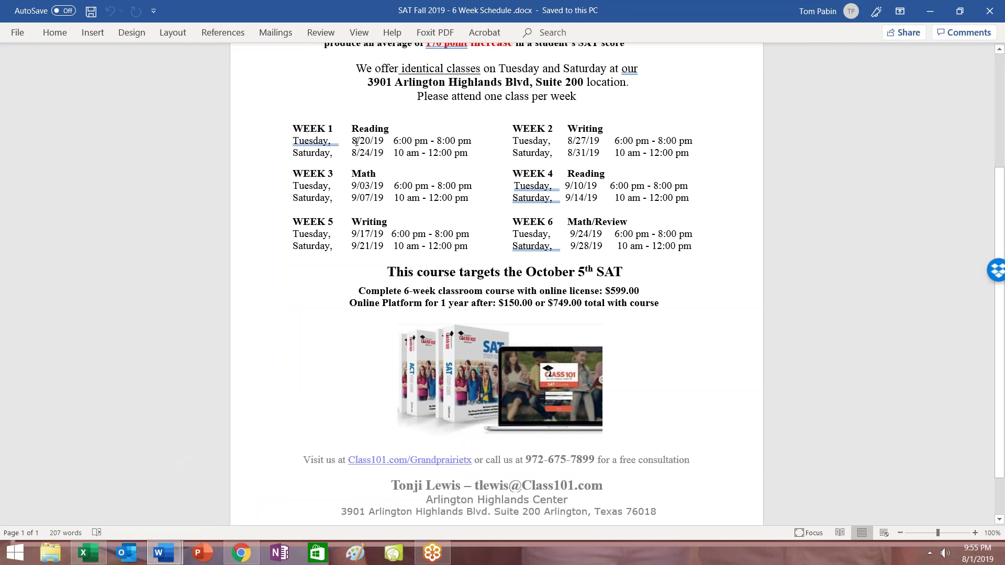
pyautogui.click(241, 553)
pyautogui.click(526, 411)
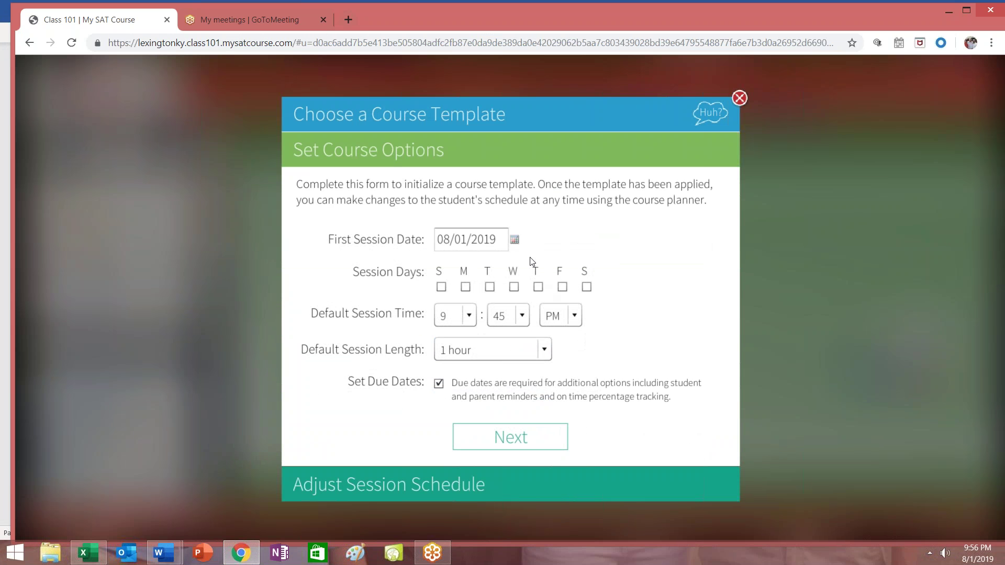
pyautogui.click(515, 239)
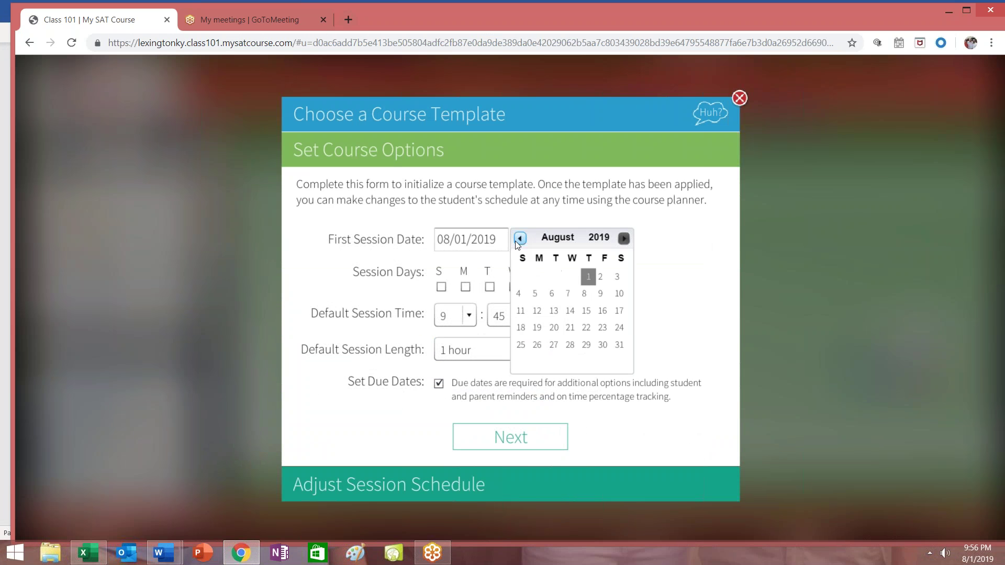
pyautogui.click(555, 327)
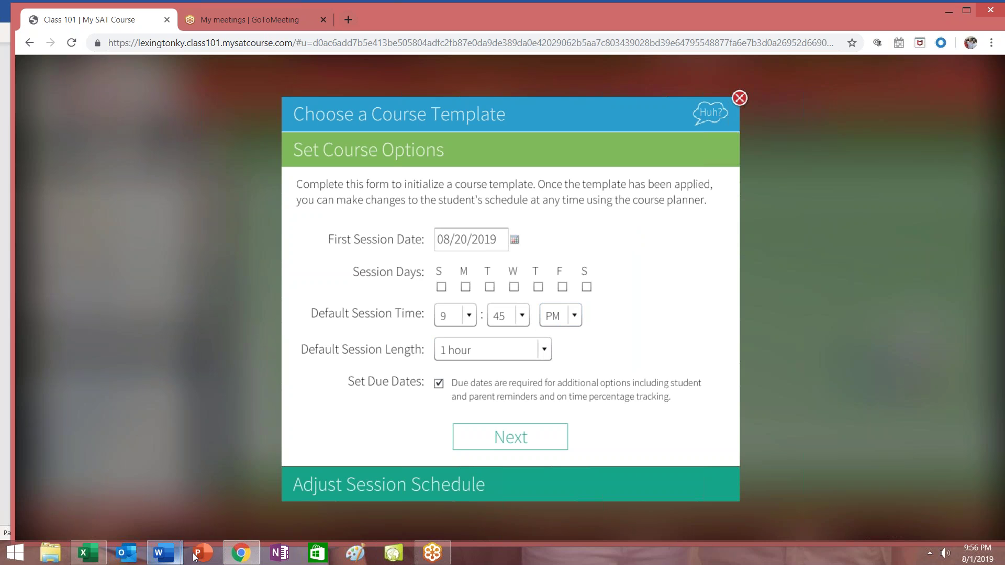
# Check the class times in the schedule document and set the default session time to 6:00 PM and the length to 2 hours
pyautogui.moveTo(164, 554)
pyautogui.click(258, 510)
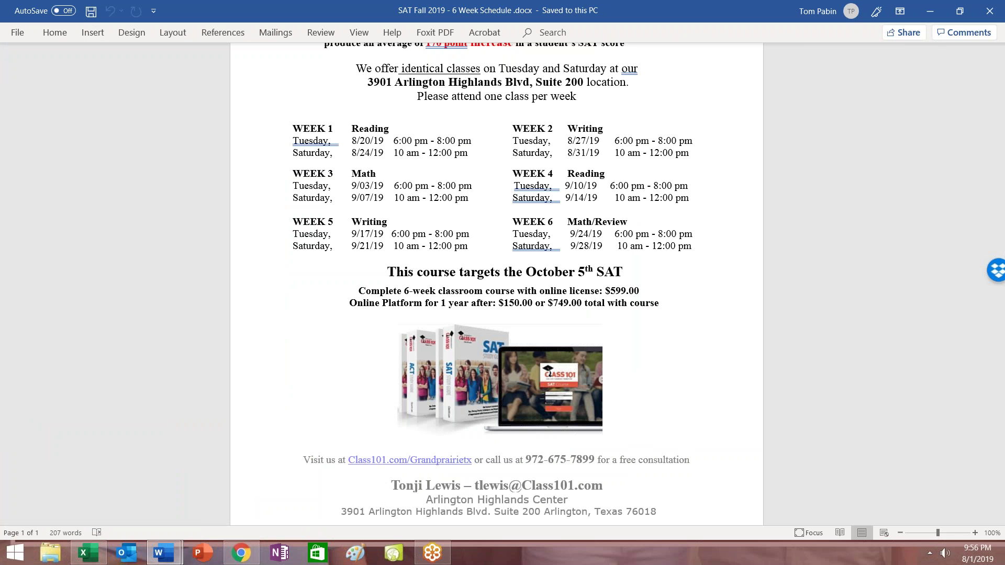
pyautogui.moveTo(231, 560)
pyautogui.click(276, 480)
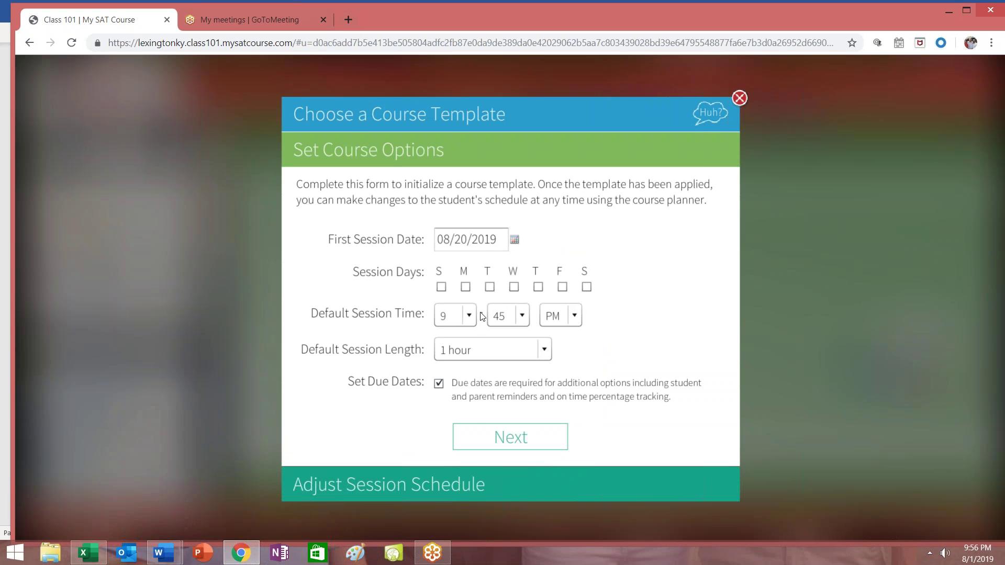
pyautogui.click(469, 321)
pyautogui.moveTo(471, 397); pyautogui.dragTo(474, 374)
pyautogui.click(447, 393)
pyautogui.click(522, 316)
pyautogui.click(507, 341)
pyautogui.click(497, 350)
pyautogui.click(492, 402)
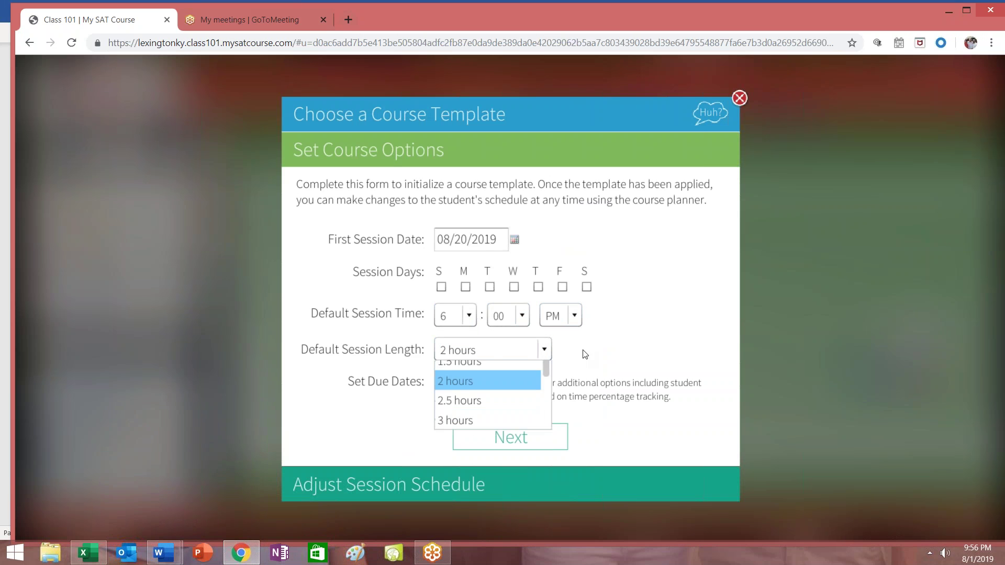
# Choose Tuesday as the session day and continue to the session schedule adjustment
pyautogui.click(490, 286)
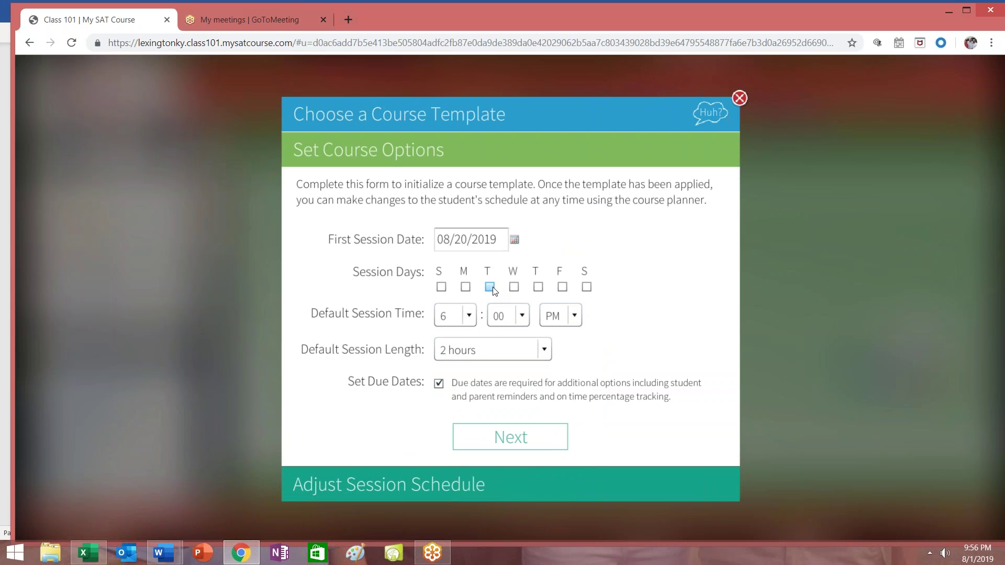
pyautogui.click(515, 241)
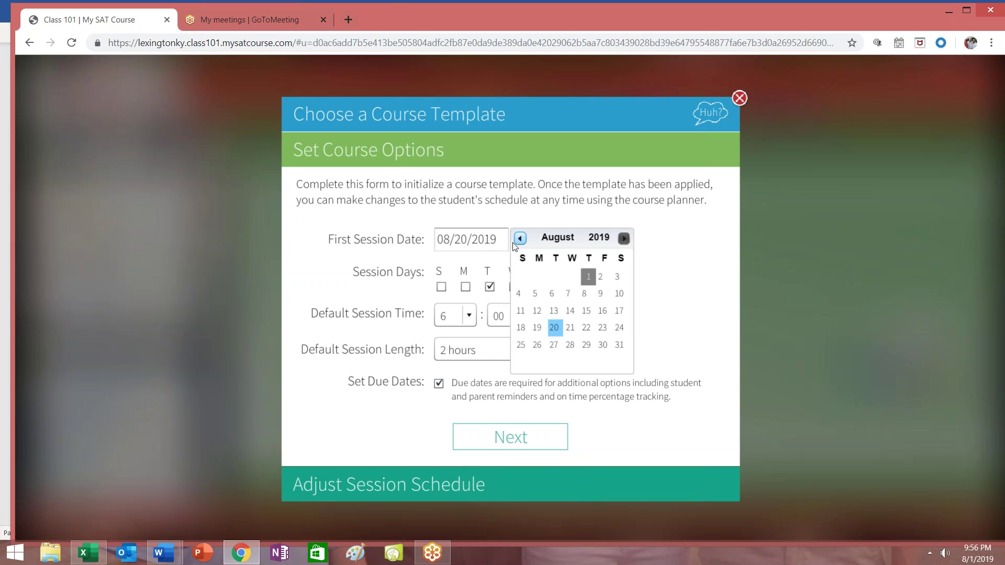
pyautogui.click(522, 441)
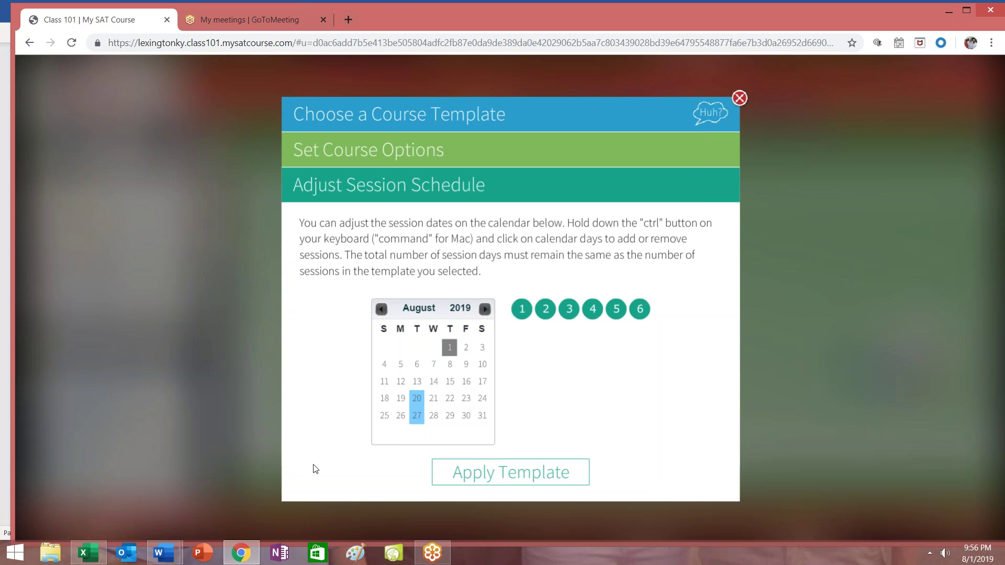
# Compare the proposed August and September session dates with the Tuesday and Saturday dates in the six-week schedule document
pyautogui.moveTo(164, 553)
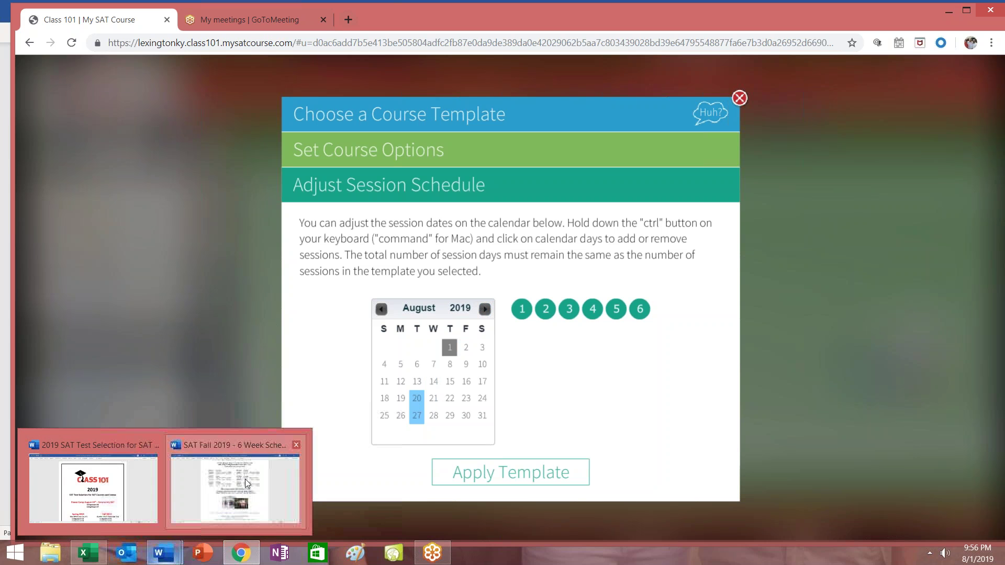
pyautogui.click(245, 479)
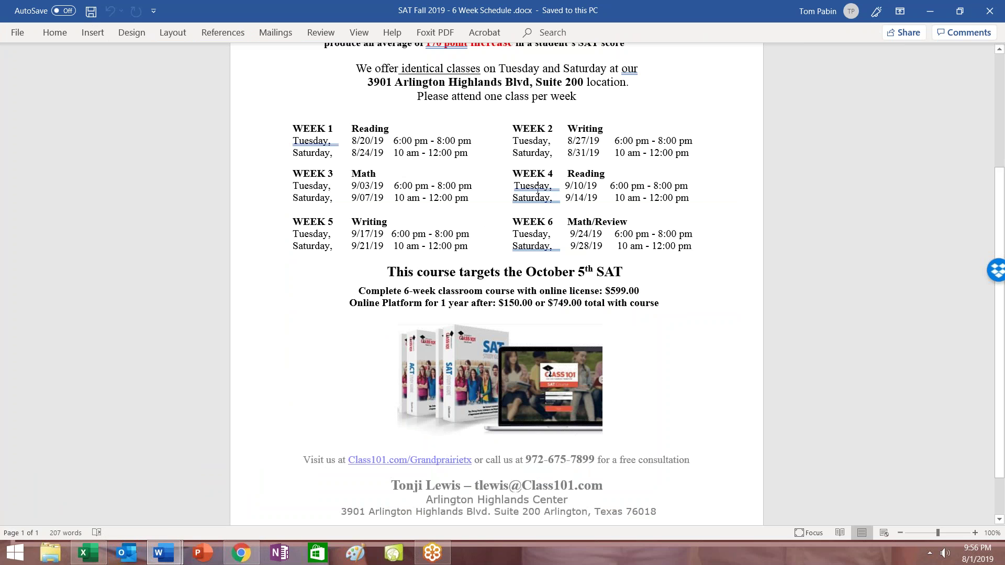
pyautogui.click(931, 11)
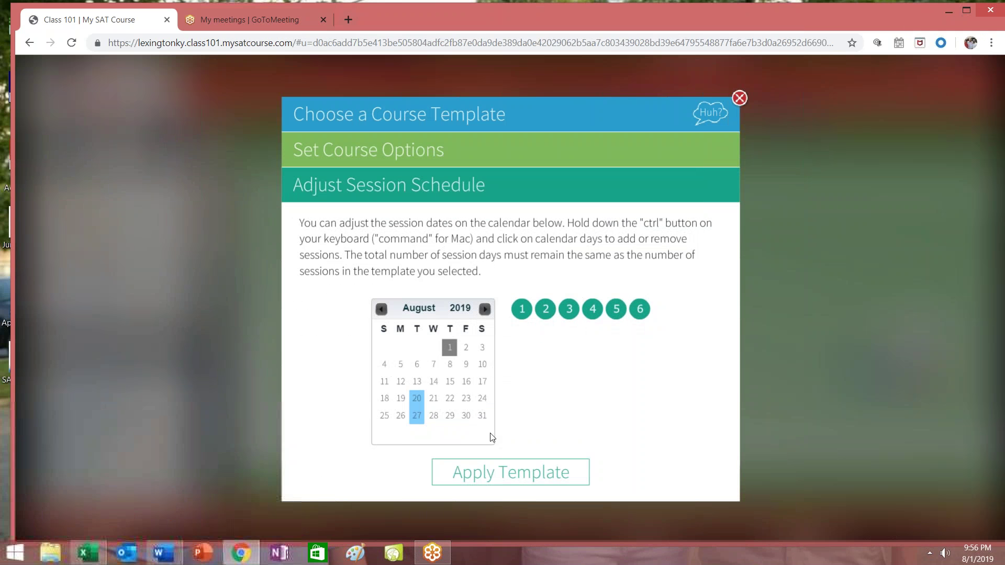
pyautogui.keyDown('ctrl'); pyautogui.click(483, 398); pyautogui.keyUp('ctrl')
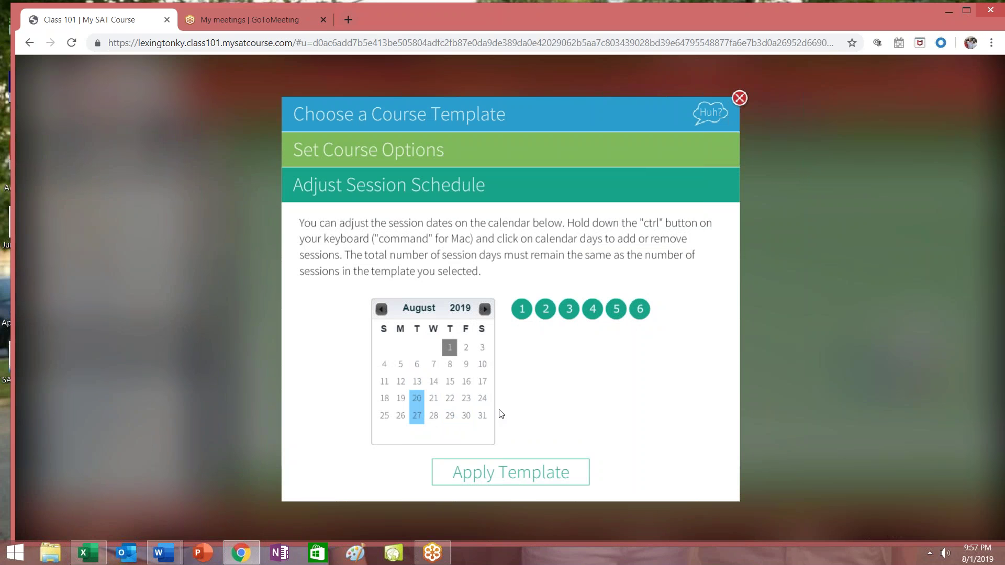
pyautogui.click(485, 309)
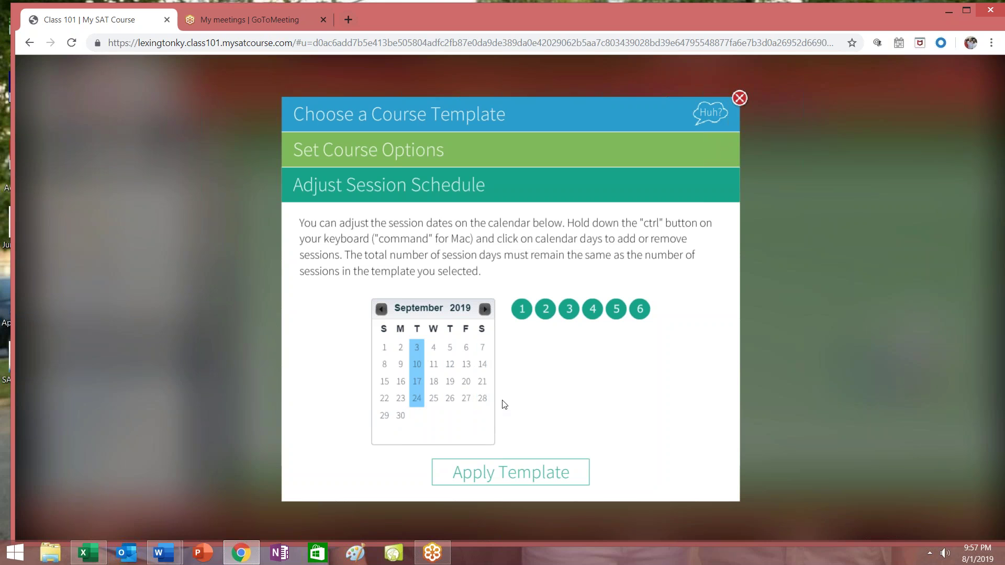
pyautogui.click(485, 310)
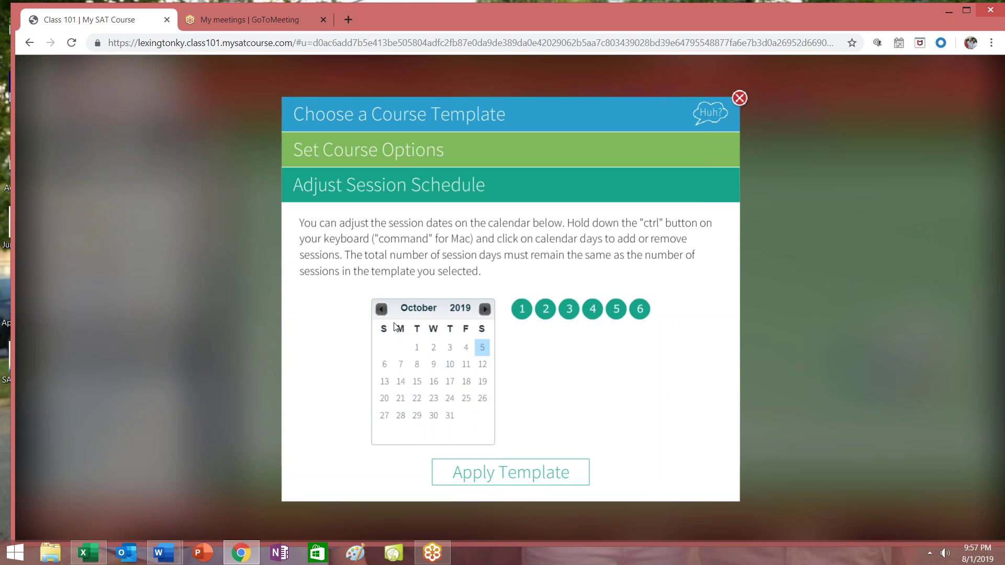
pyautogui.click(381, 309)
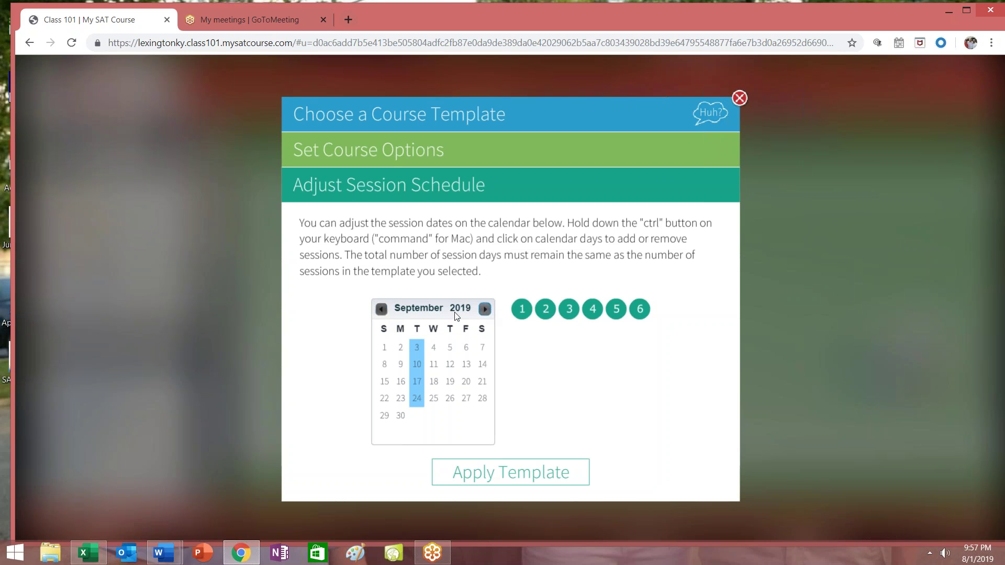
pyautogui.click(381, 310)
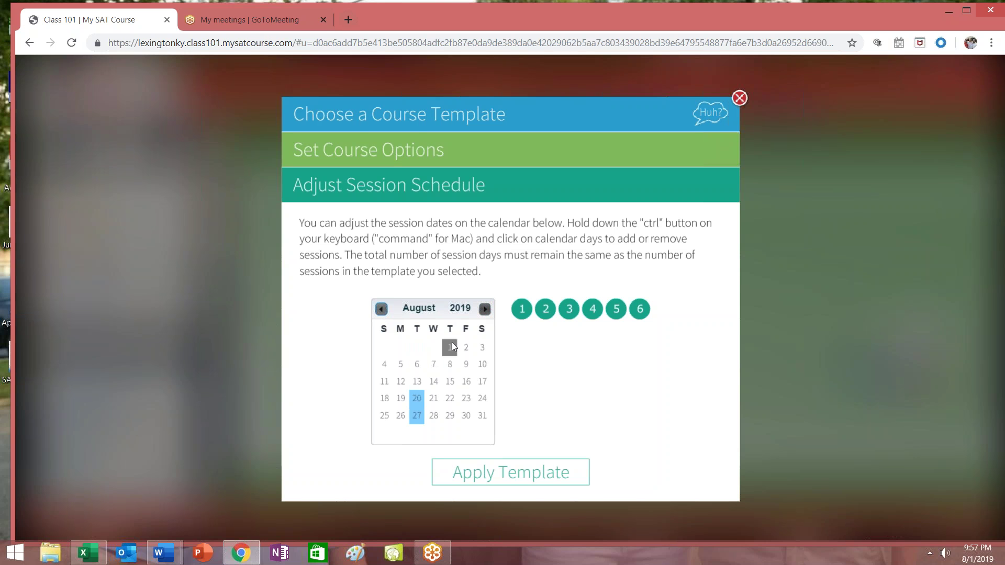
# Try rescheduling the first four sessions to August 20, September 3, September 17 and September 29, 2019
pyautogui.click(417, 398)
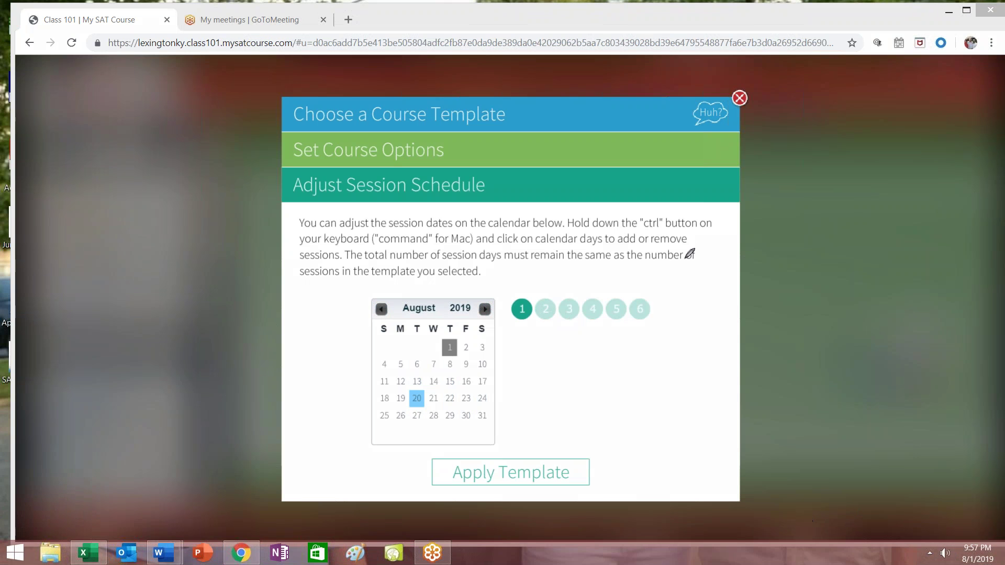
pyautogui.moveTo(665, 212)
pyautogui.mouseDown()
pyautogui.moveTo(652, 245)
pyautogui.moveTo(661, 215)
pyautogui.mouseUp()
pyautogui.click(486, 308)
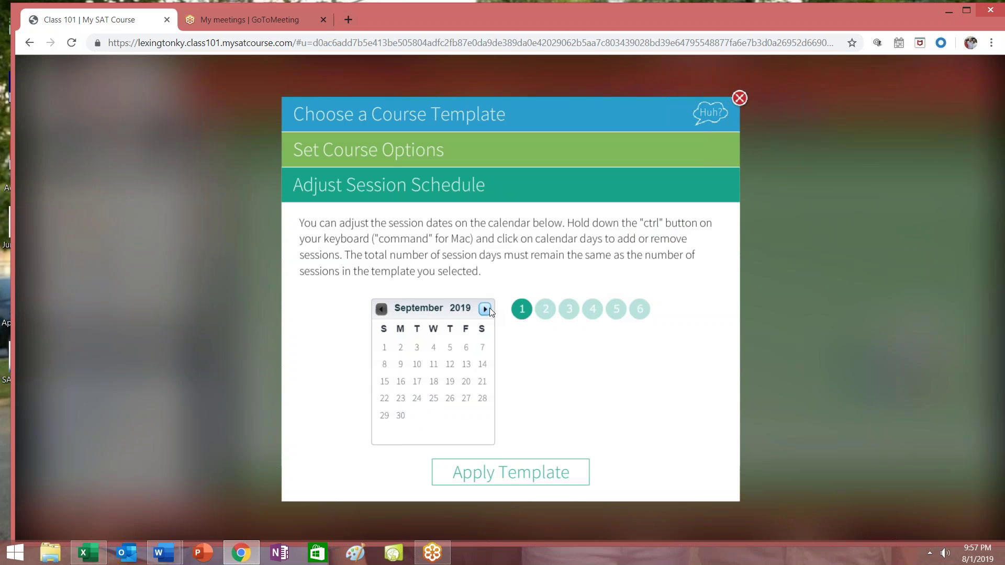
pyautogui.keyDown('ctrl'); pyautogui.click(418, 350); pyautogui.keyUp('ctrl')
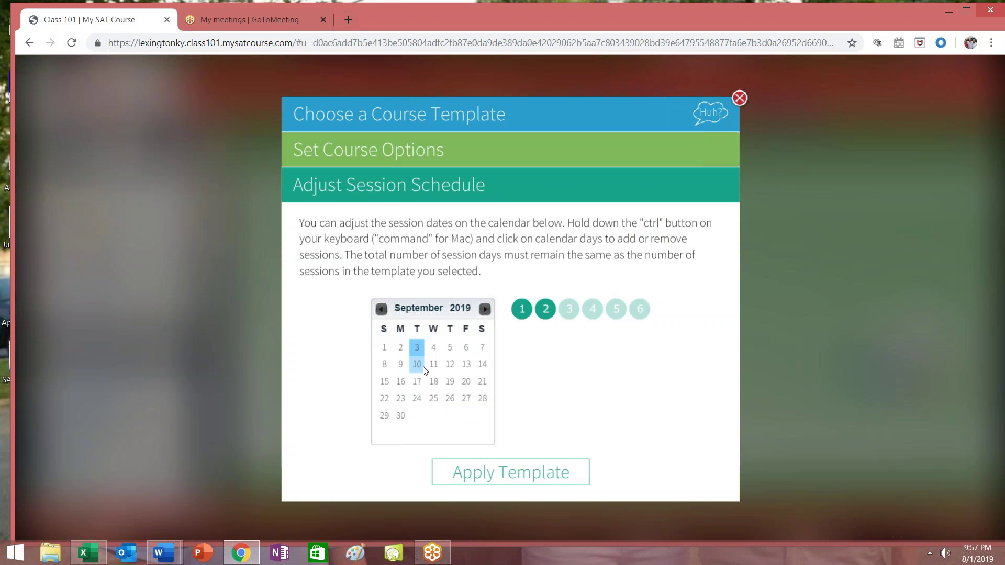
pyautogui.keyDown('ctrl'); pyautogui.click(417, 381); pyautogui.keyUp('ctrl')
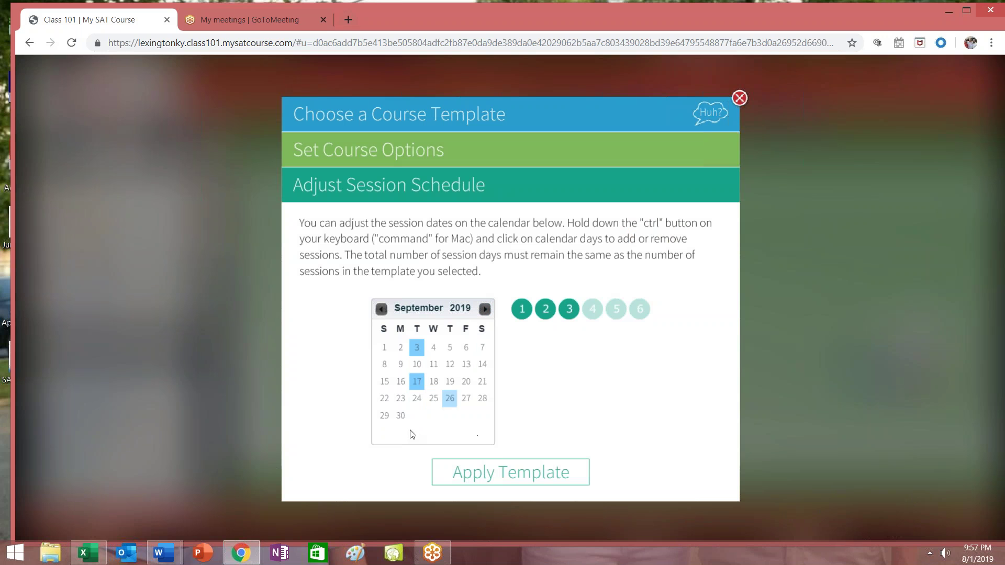
pyautogui.keyDown('ctrl'); pyautogui.click(383, 416); pyautogui.keyUp('ctrl')
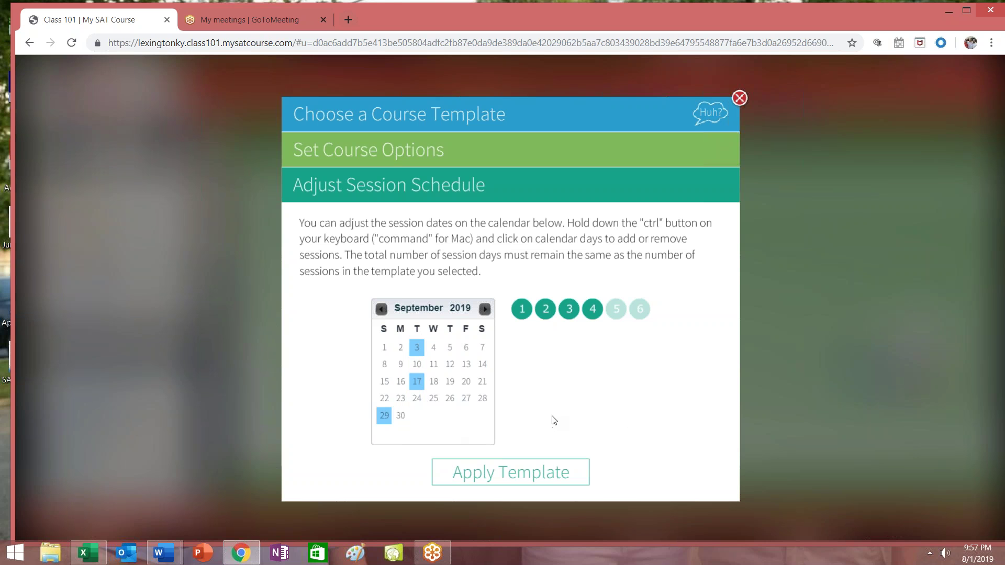
# Schedule the six sessions on August 20 and 27 and September 3, 10, 17 and 24, 2019, and apply the template
pyautogui.click(381, 310)
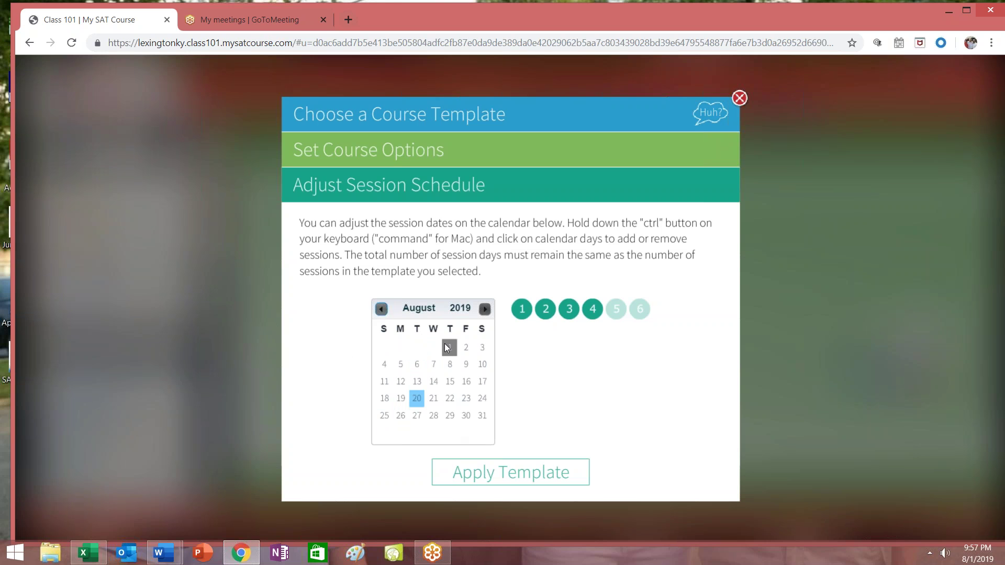
pyautogui.click(418, 399)
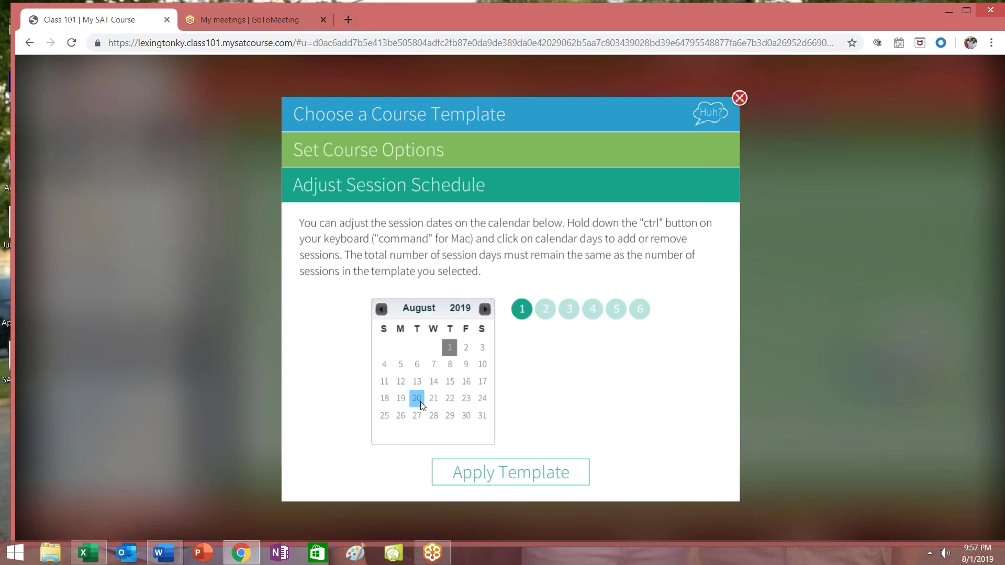
pyautogui.keyDown('ctrl'); pyautogui.click(417, 416); pyautogui.keyUp('ctrl')
pyautogui.click(485, 309)
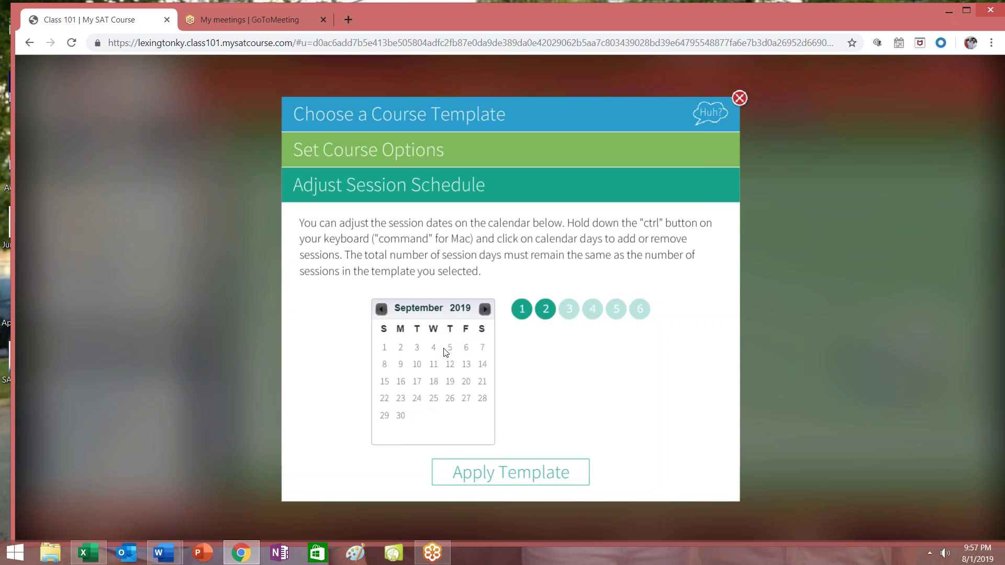
pyautogui.keyDown('ctrl'); pyautogui.click(417, 348); pyautogui.keyUp('ctrl')
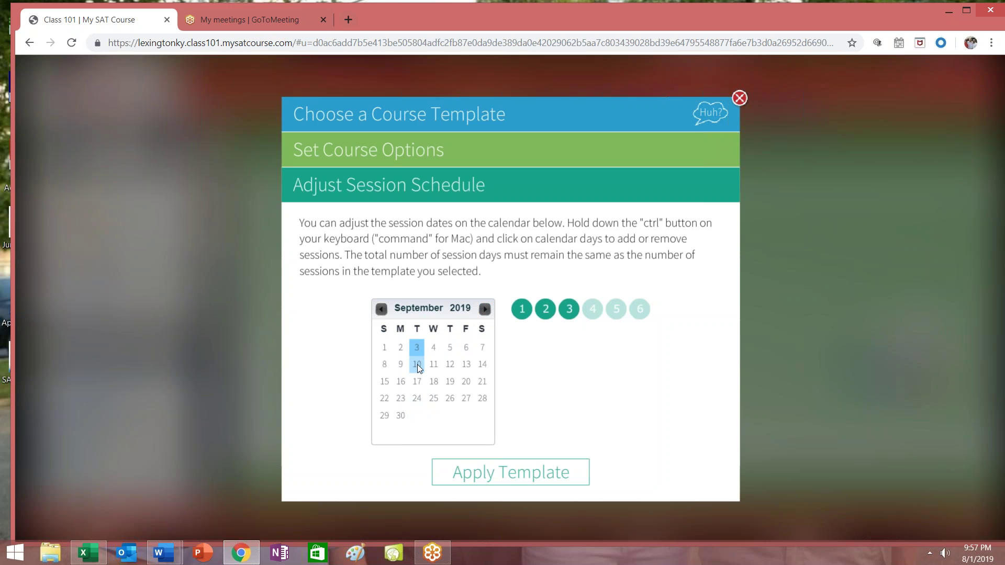
pyautogui.keyDown('ctrl'); pyautogui.click(418, 365); pyautogui.keyUp('ctrl')
pyautogui.keyDown('ctrl'); pyautogui.click(419, 387); pyautogui.keyUp('ctrl')
pyautogui.keyDown('ctrl'); pyautogui.click(416, 399); pyautogui.keyUp('ctrl')
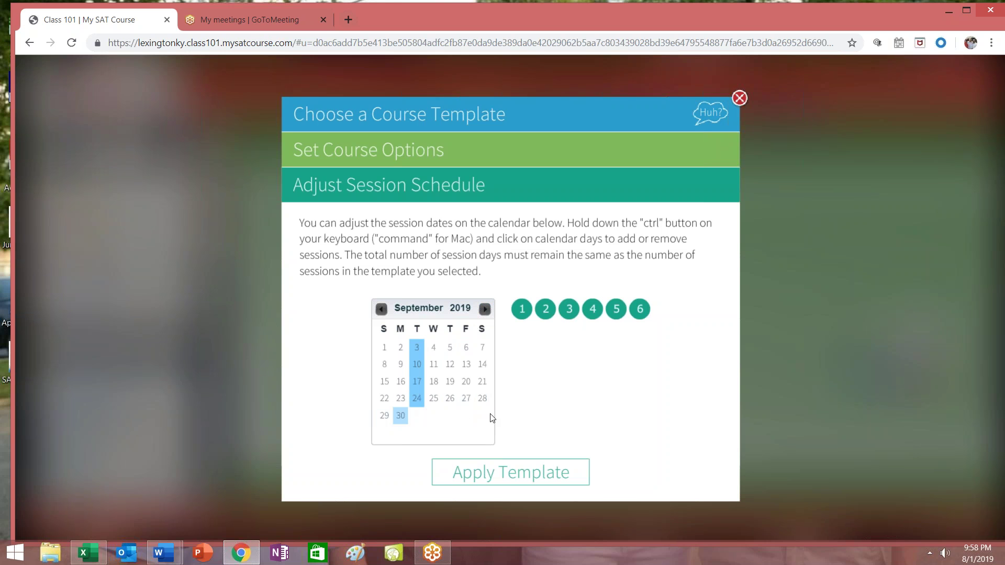
pyautogui.click(526, 472)
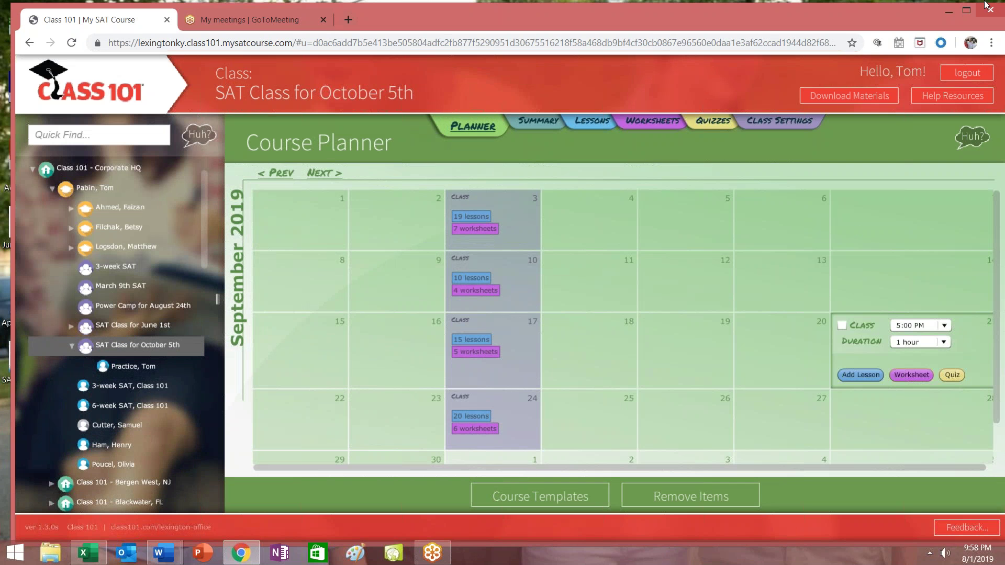
# Review the August and September class sessions in the course planner and expand the August 20 class
pyautogui.click(272, 176)
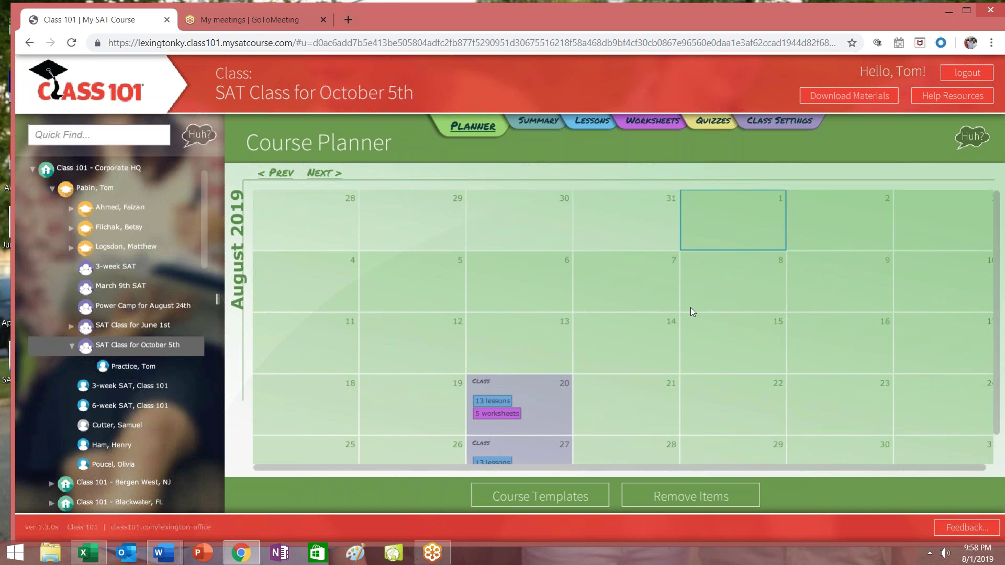
pyautogui.scroll(-1, 1002, 241)
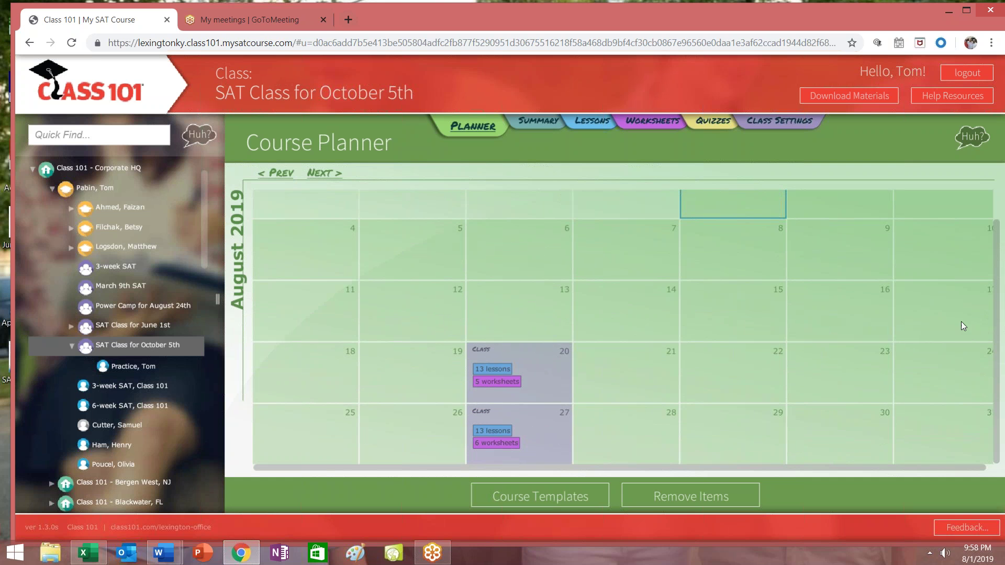
pyautogui.click(316, 175)
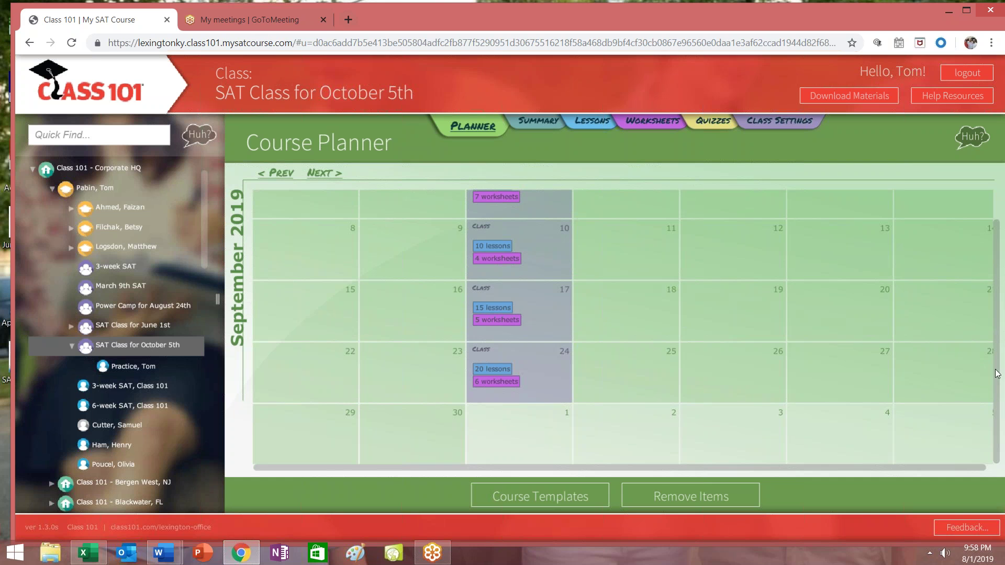
pyautogui.moveTo(997, 369); pyautogui.dragTo(1003, 267)
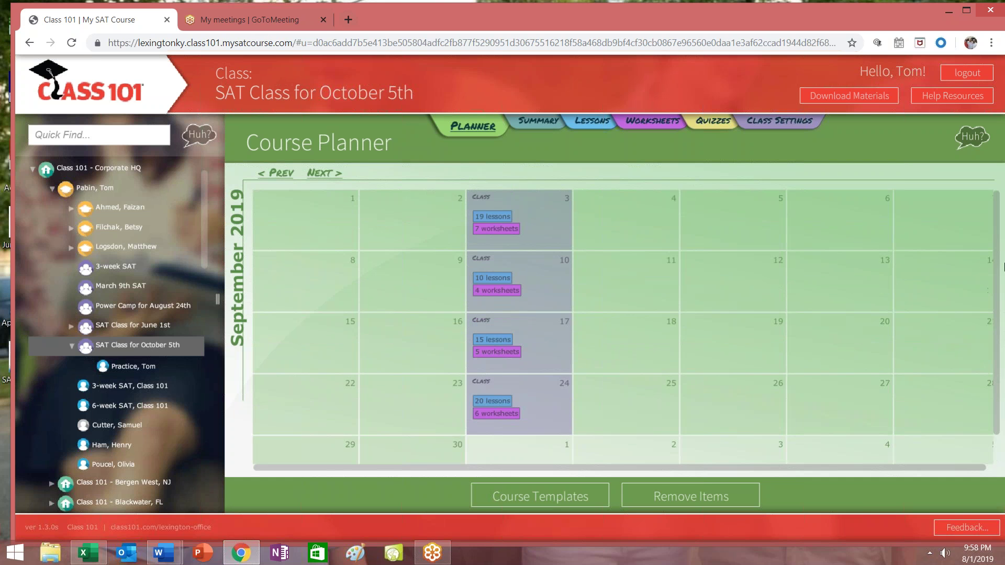
pyautogui.click(279, 173)
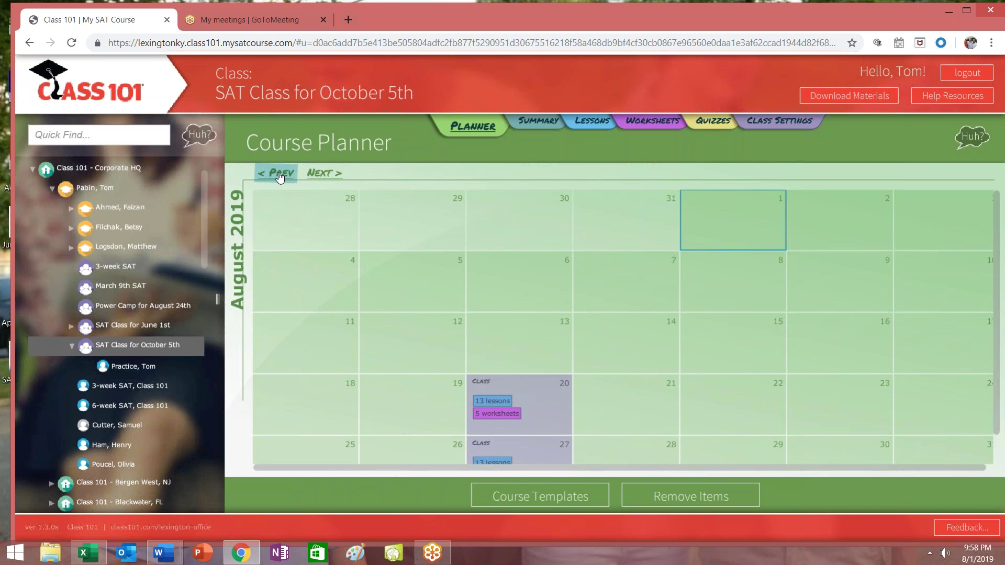
pyautogui.click(540, 416)
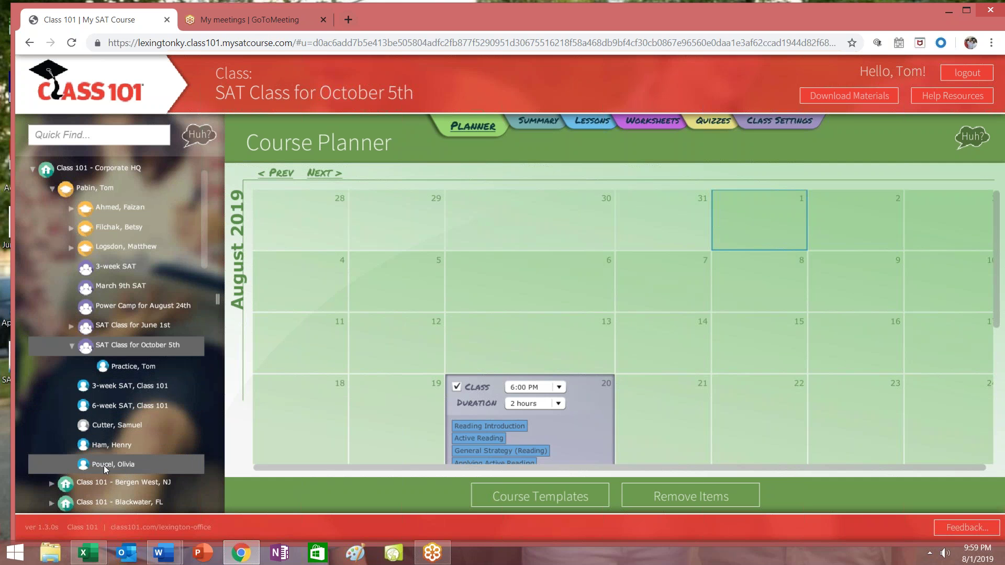
# Move the unassigned student listed below Henry's entry into the SAT Class for October 5th and confirm the reassignment
pyautogui.moveTo(103, 465); pyautogui.dragTo(108, 350)
pyautogui.moveTo(110, 349); pyautogui.dragTo(110, 349)
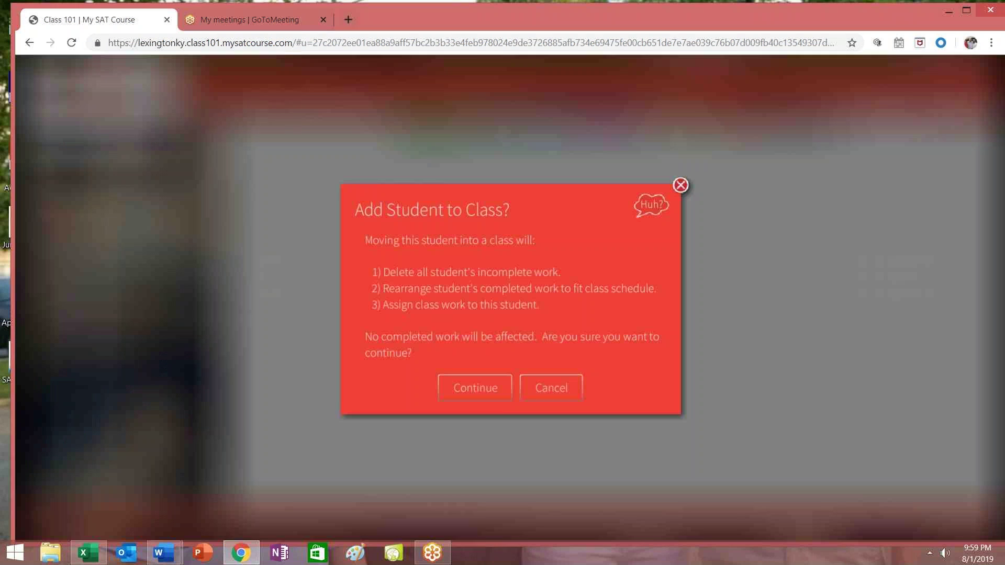
pyautogui.click(481, 391)
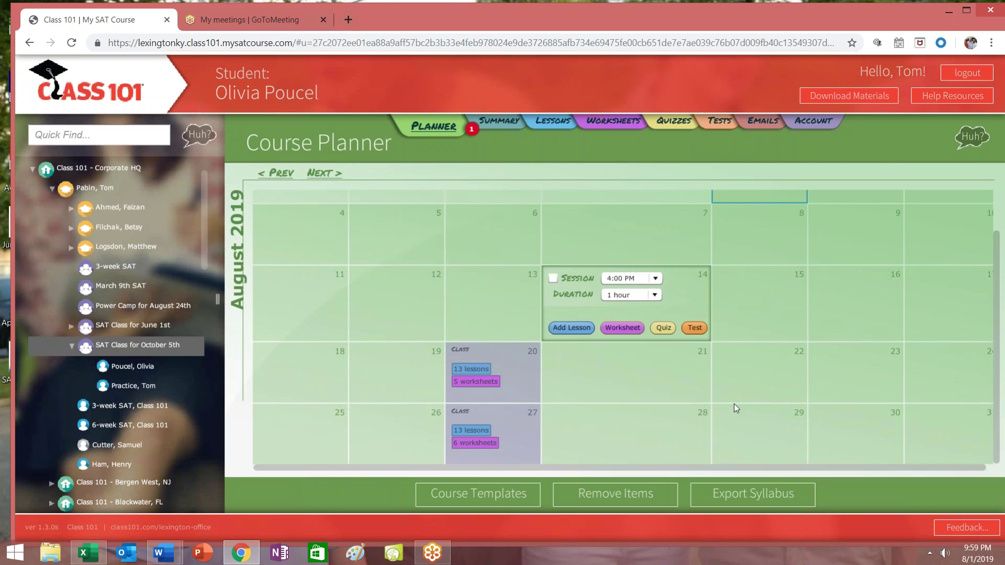
# Expand the August 20 class in the added student's planner and start a new practice test for that date
pyautogui.click(523, 369)
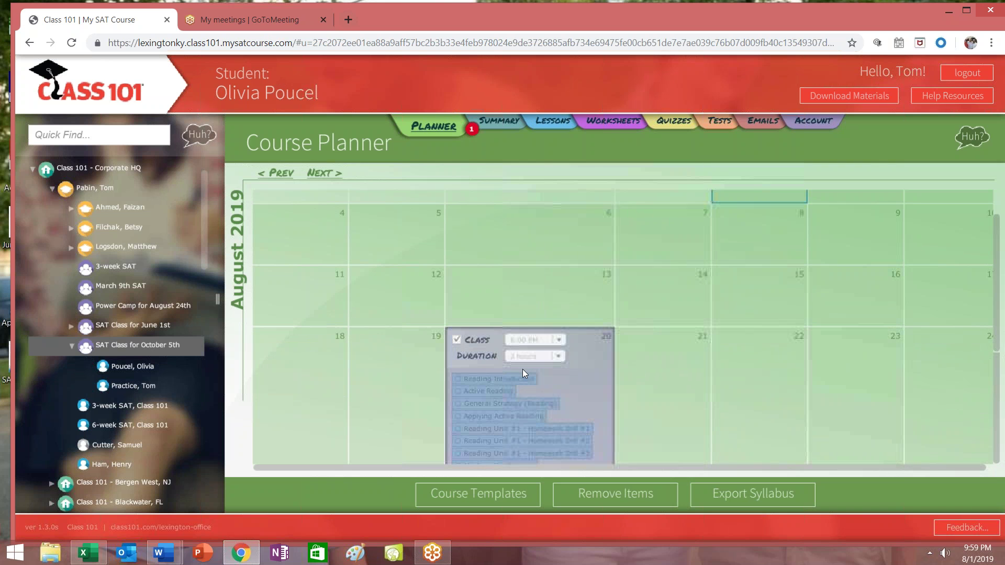
pyautogui.moveTo(997, 236); pyautogui.dragTo(1002, 354)
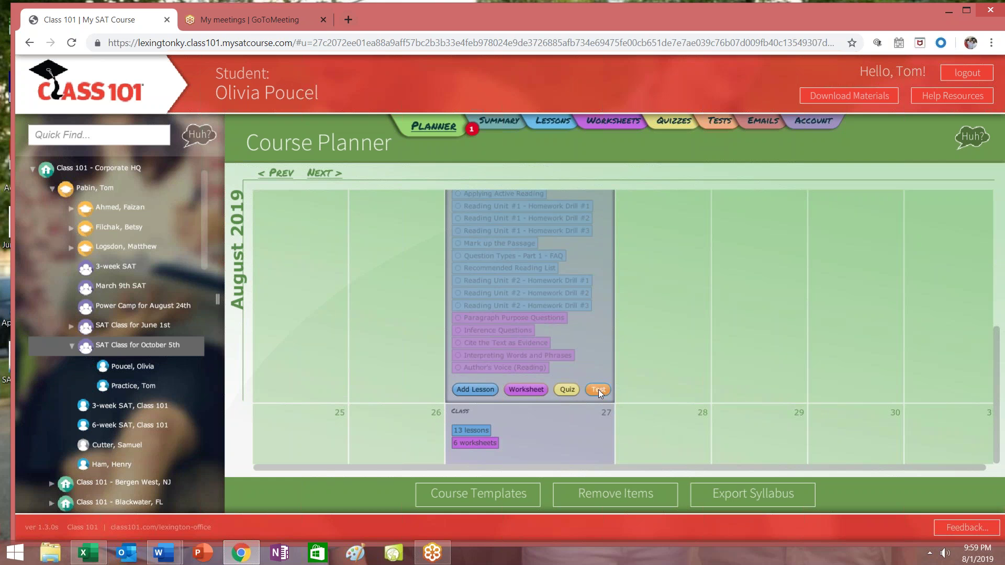
pyautogui.click(599, 390)
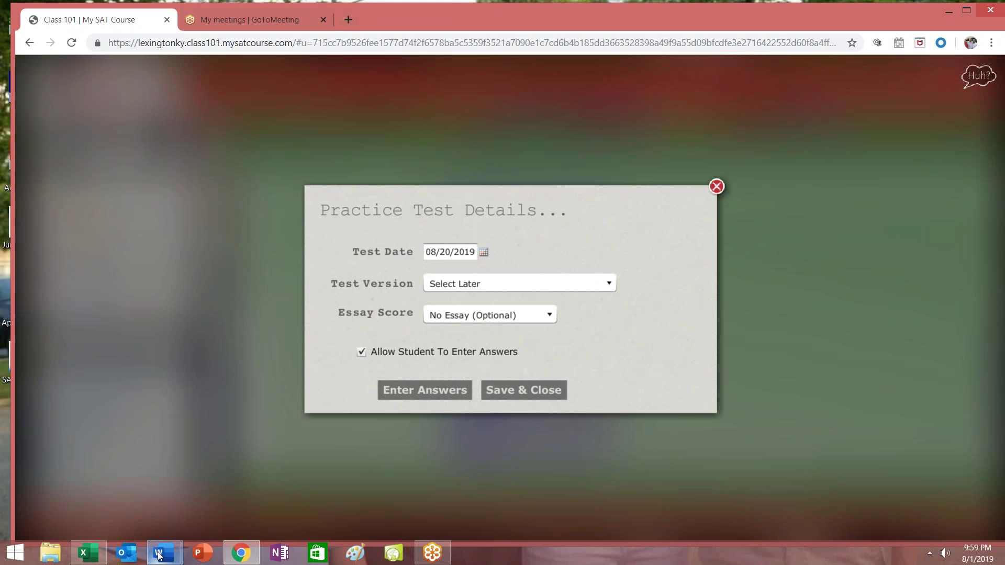
# Look up the Fall 2019 practice tests for October 5th in the Word SAT test selection document and return to the browser
pyautogui.moveTo(165, 552)
pyautogui.click(135, 489)
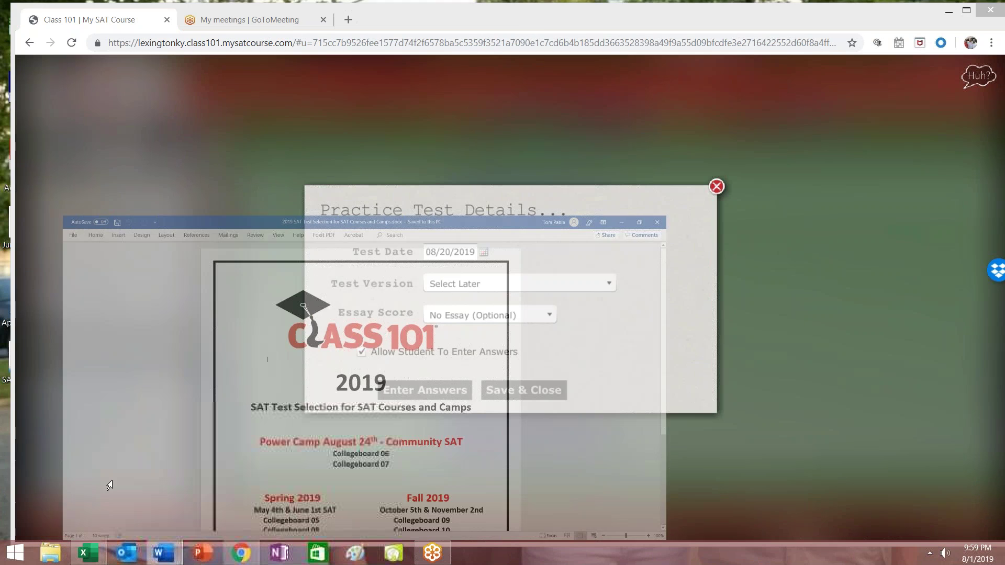
pyautogui.moveTo(1003, 178); pyautogui.dragTo(1004, 240)
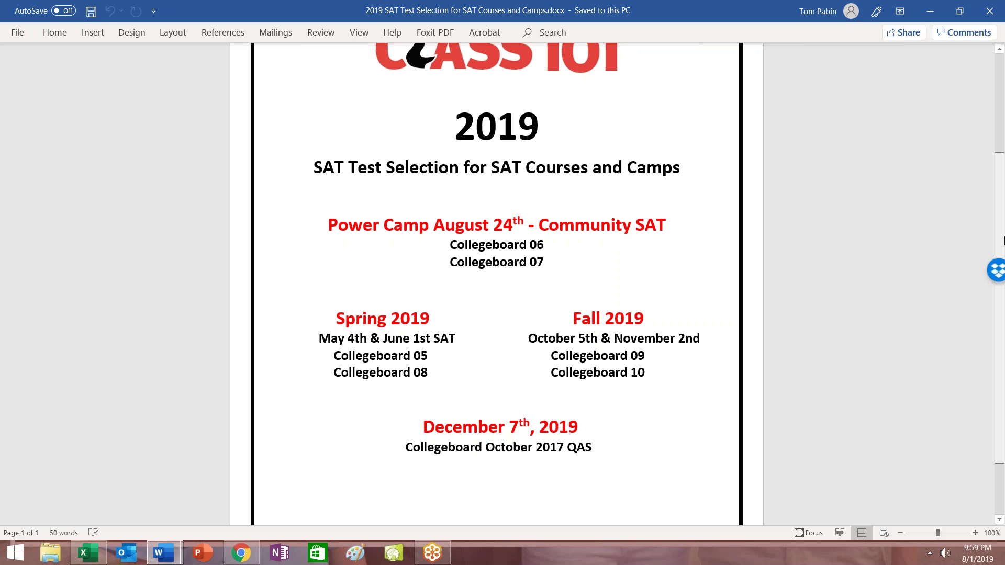
pyautogui.scroll(-3, 422, 364)
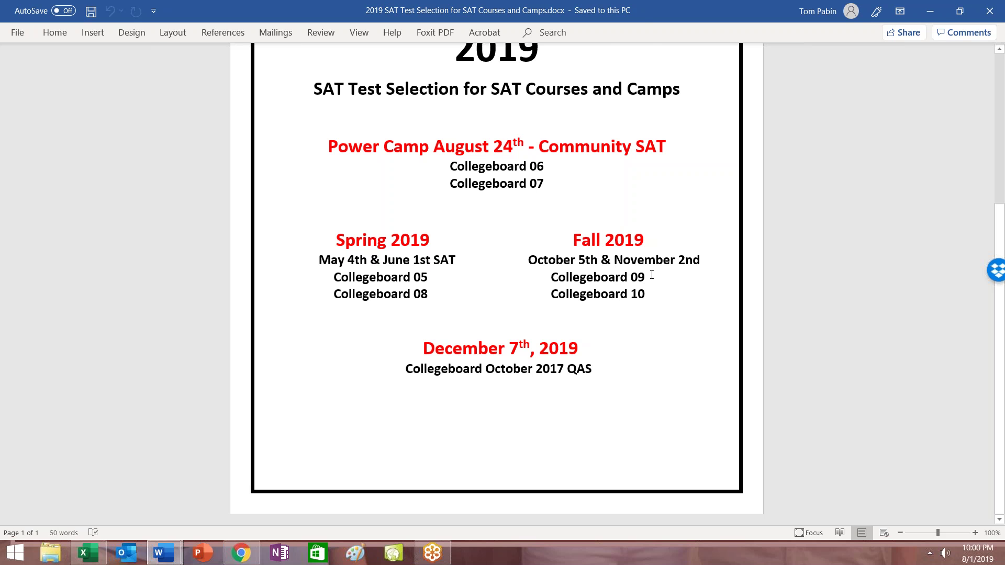
pyautogui.click(930, 11)
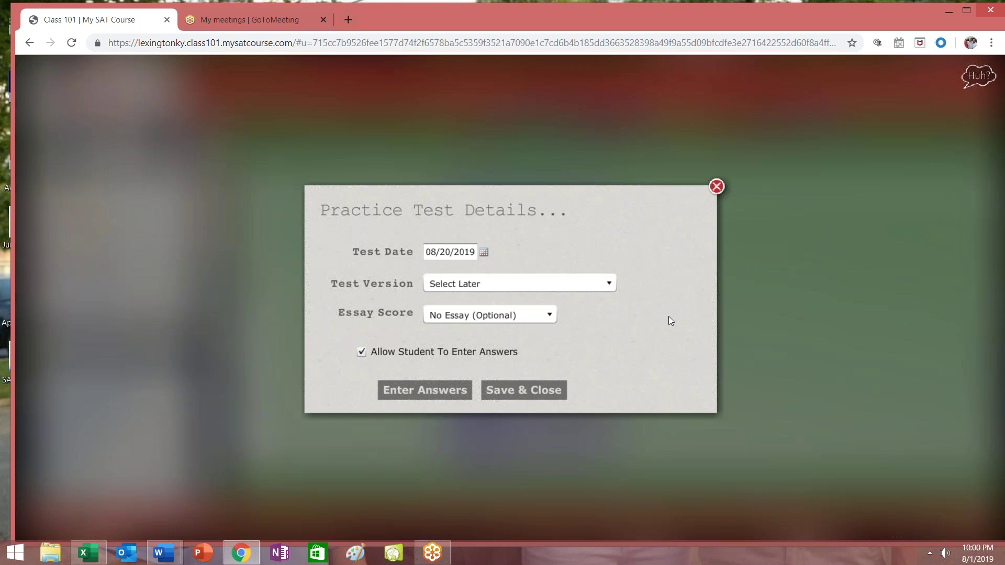
# Set the August 20 test version to SAT Practice Test #9 (Oct 2017 SAT), save it and check the student's tests overview
pyautogui.click(575, 284)
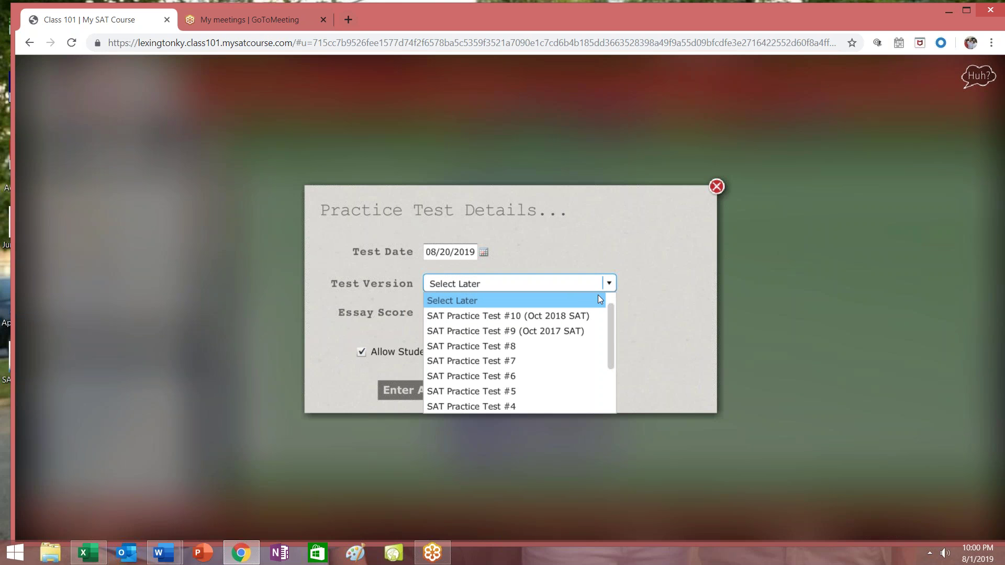
pyautogui.click(547, 331)
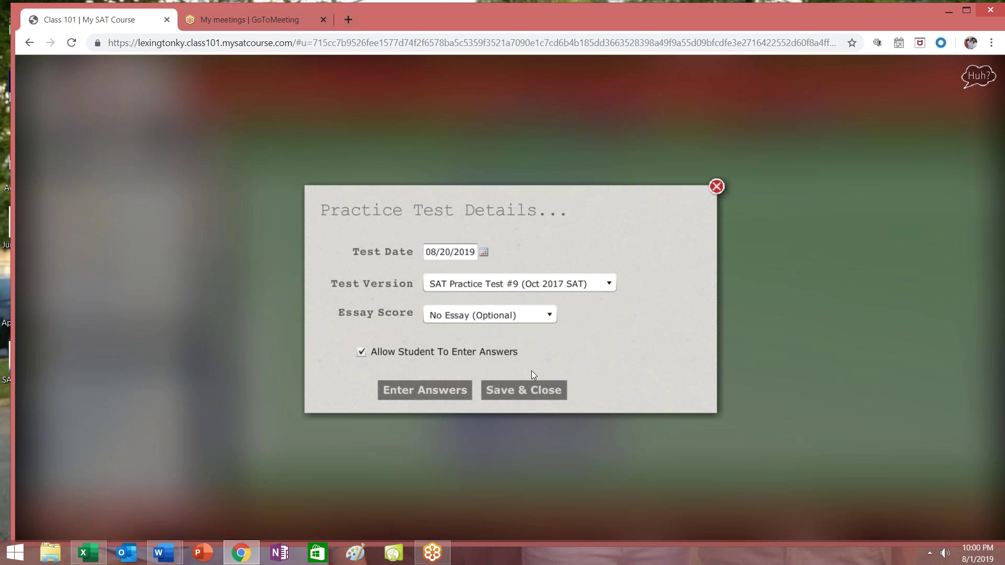
pyautogui.click(466, 401)
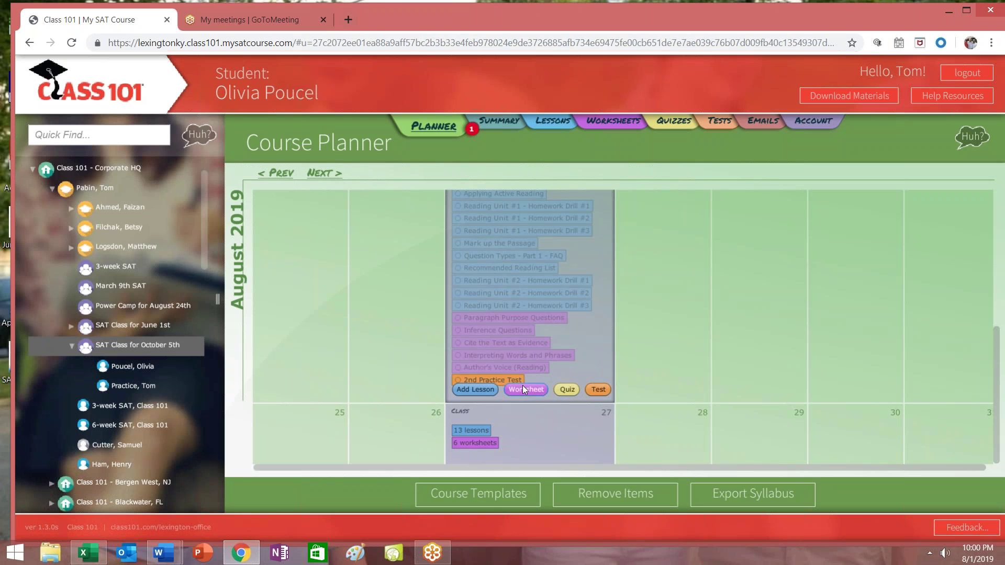
pyautogui.moveTo(515, 384)
pyautogui.click(726, 121)
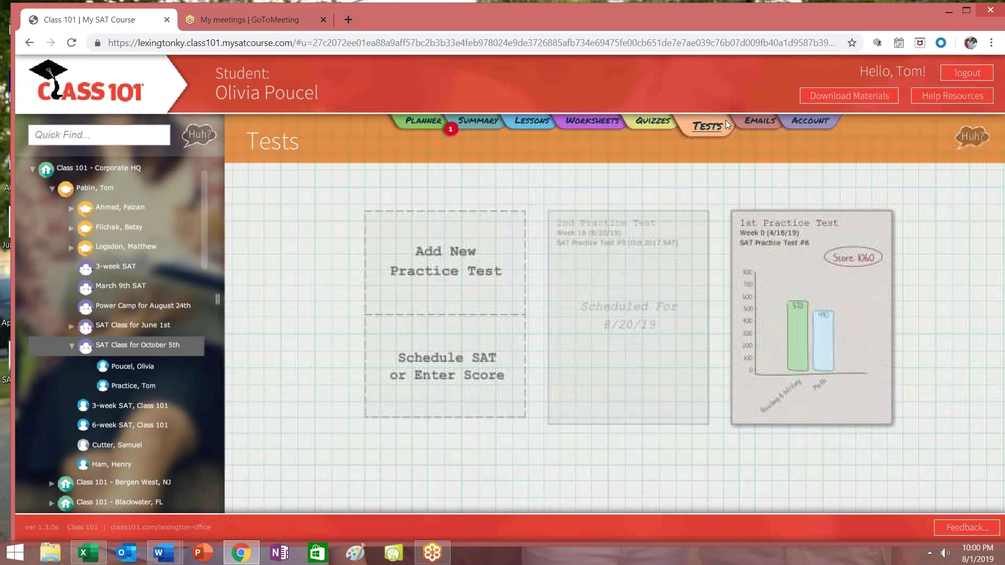
pyautogui.moveTo(635, 307)
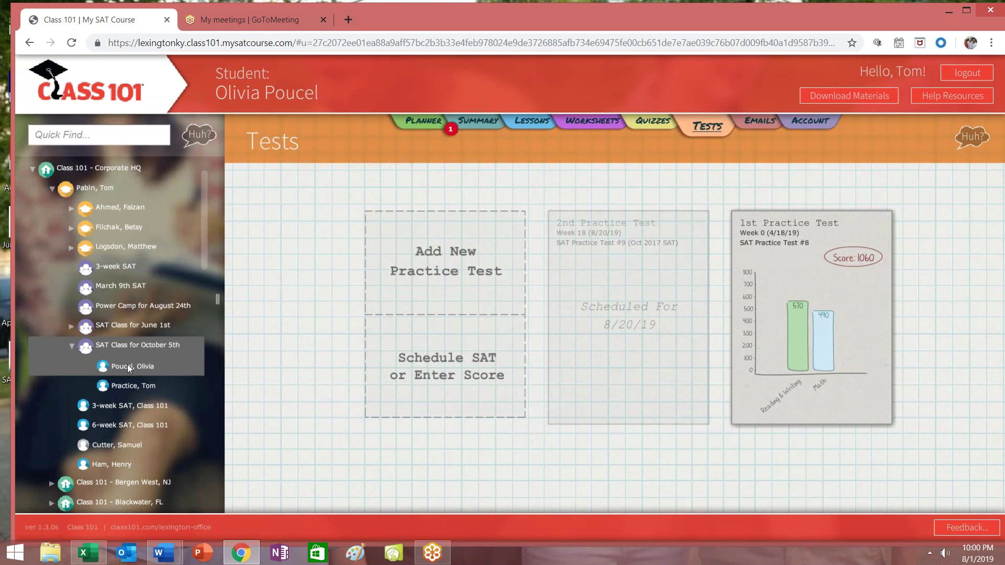
# Add SAT Practice Test #10 (Oct 2018 SAT) to the student's September 10 class and check the tests overview
pyautogui.click(432, 122)
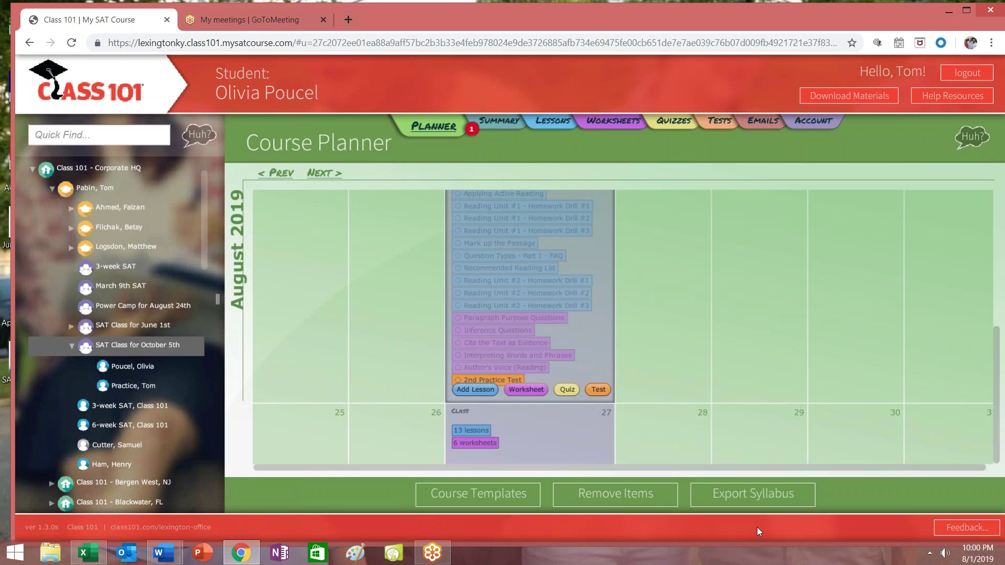
pyautogui.click(329, 174)
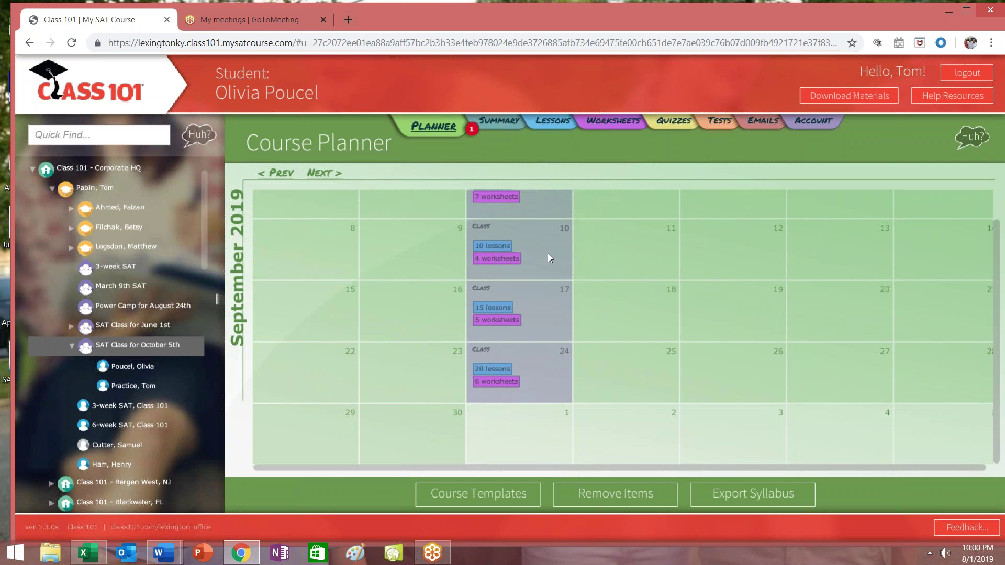
pyautogui.click(547, 253)
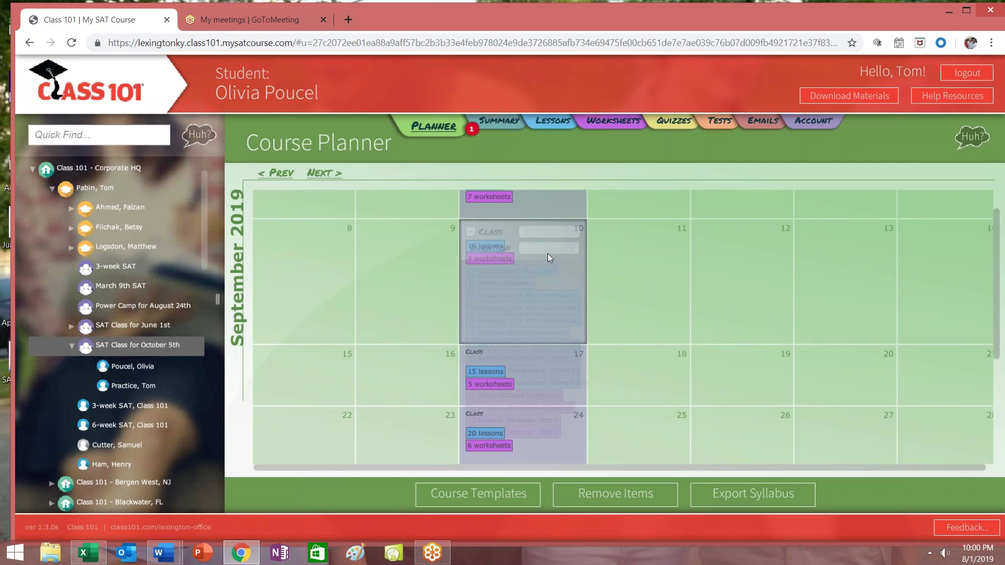
pyautogui.click(598, 455)
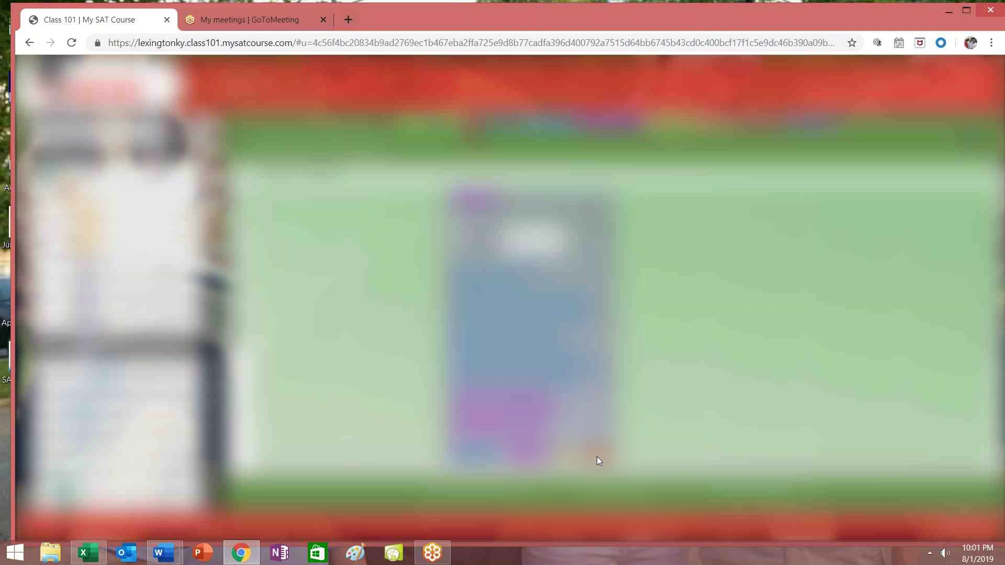
pyautogui.click(529, 285)
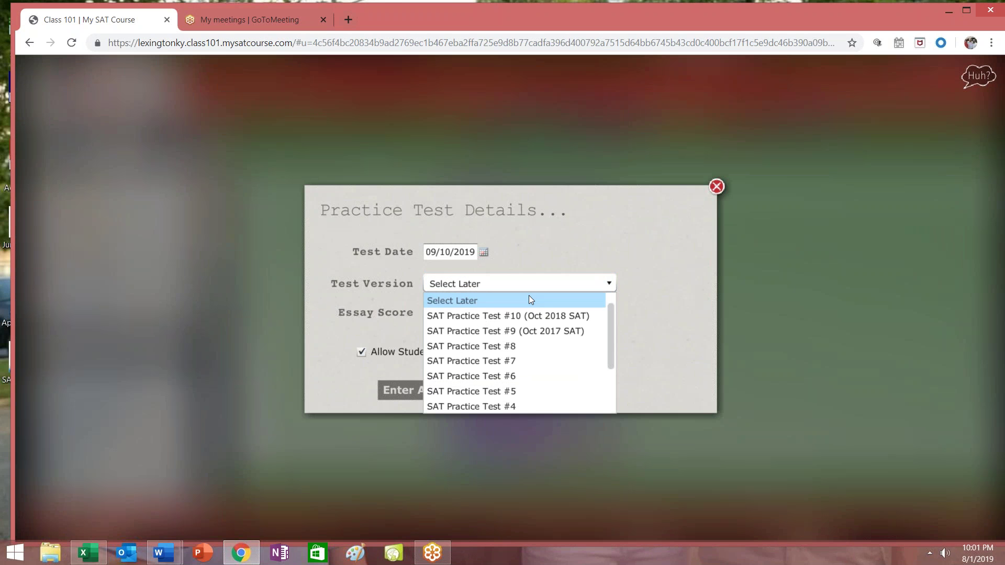
pyautogui.click(517, 316)
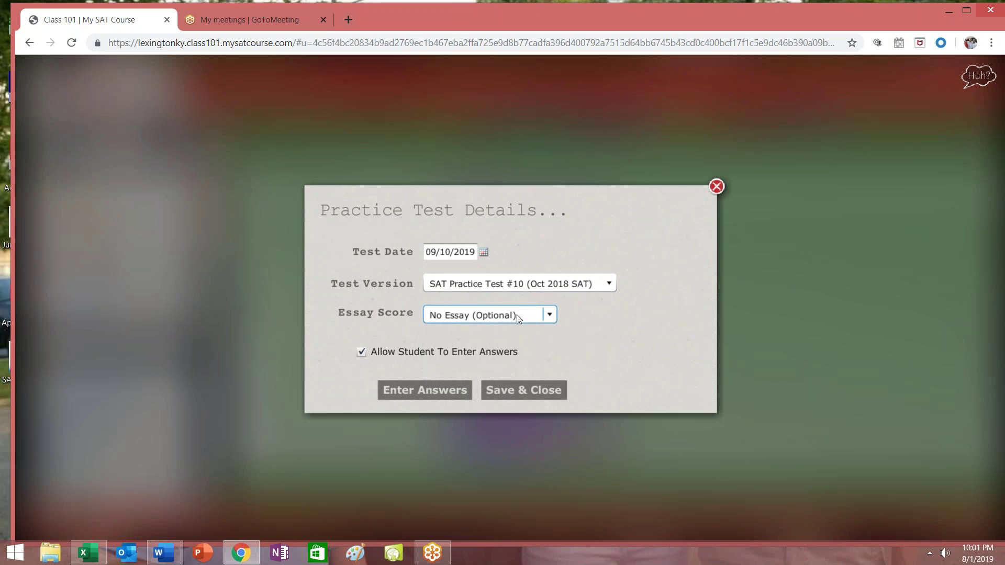
pyautogui.click(516, 394)
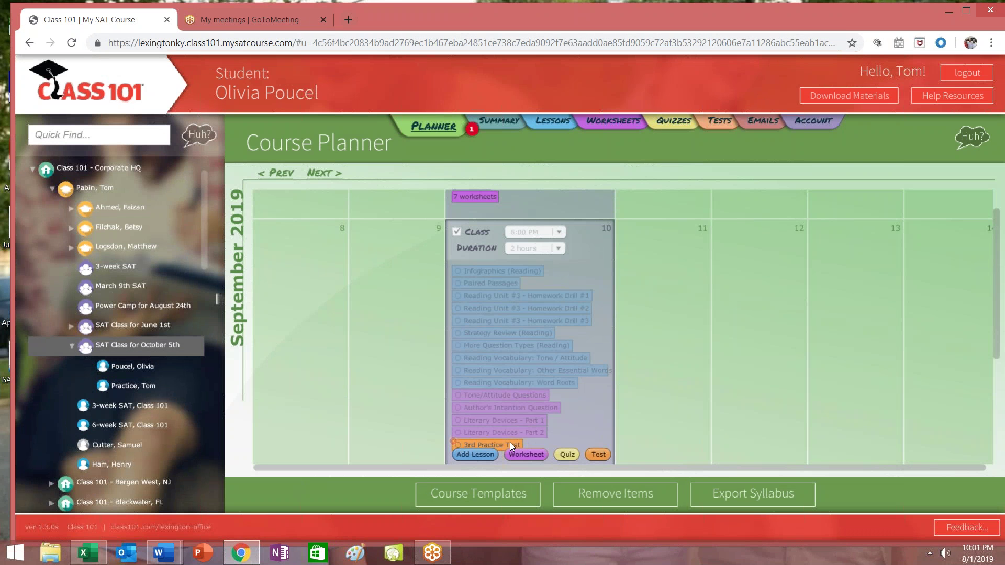
pyautogui.click(722, 124)
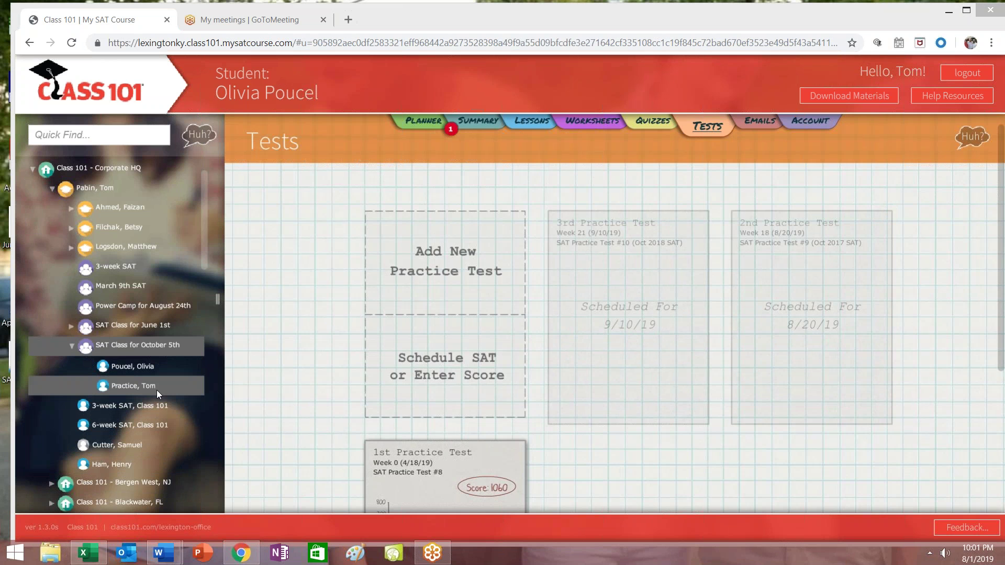
# Open the practice student's course planner and look through that student's exported syllabus workbook in Excel
pyautogui.click(123, 387)
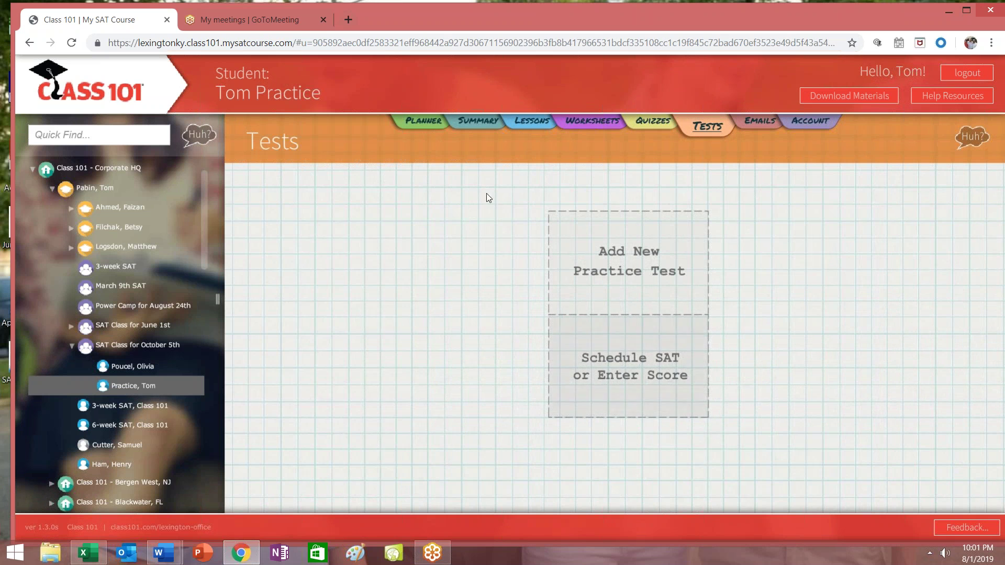
pyautogui.click(434, 121)
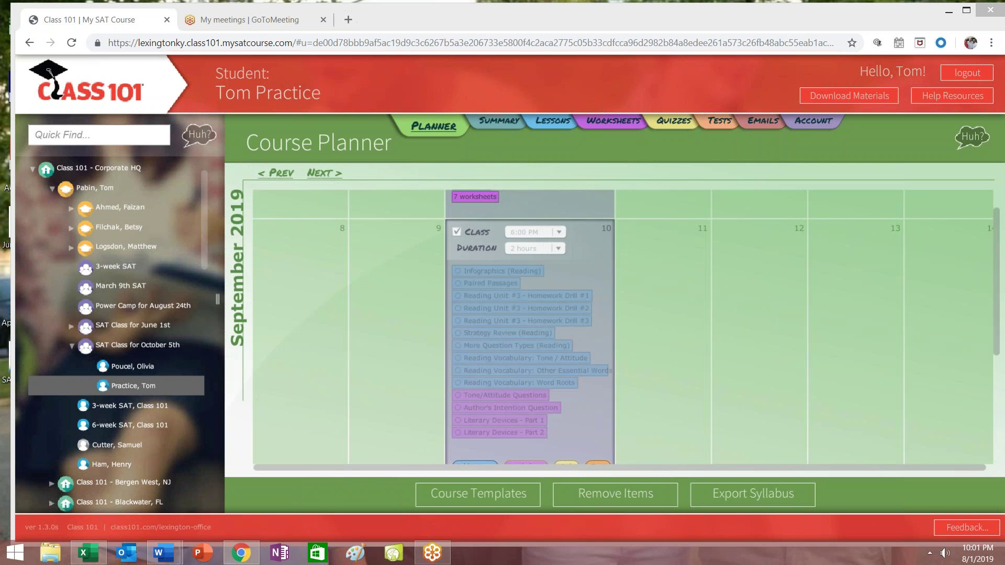
pyautogui.click(101, 554)
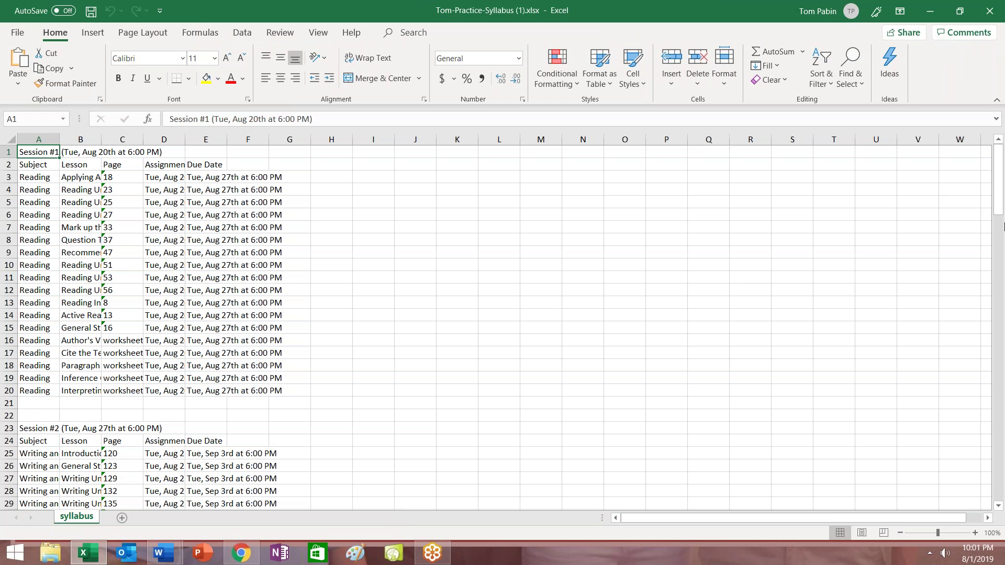
pyautogui.moveTo(999, 196); pyautogui.dragTo(1003, 414)
pyautogui.moveTo(1003, 264); pyautogui.dragTo(1003, 128)
pyautogui.click(1001, 184)
pyautogui.click(170, 181)
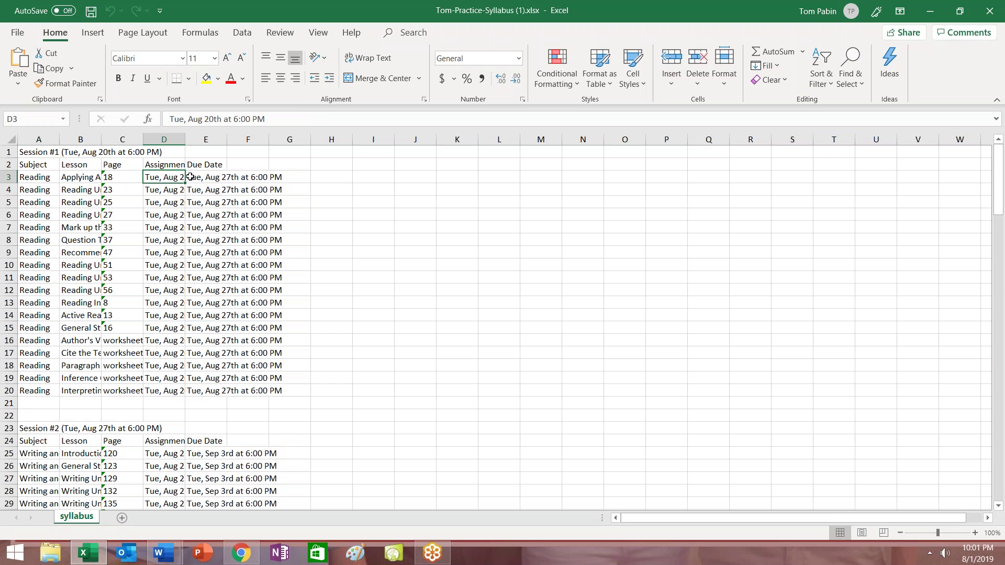
# Widen the syllabus's Assignment Date column to show full dates, and return to the October 5th class in the browser
pyautogui.moveTo(185, 140); pyautogui.dragTo(266, 142)
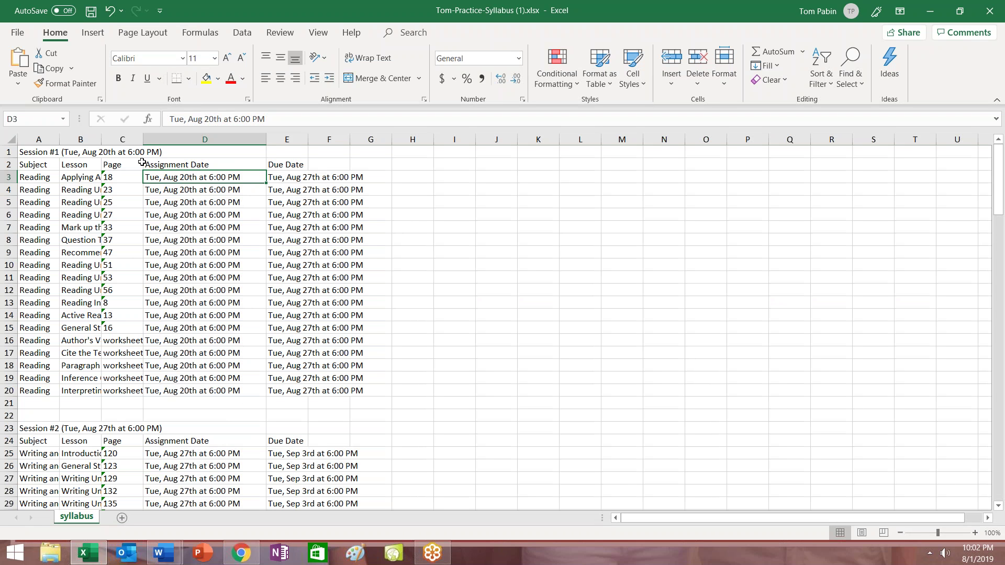
pyautogui.moveTo(140, 165); pyautogui.dragTo(154, 167)
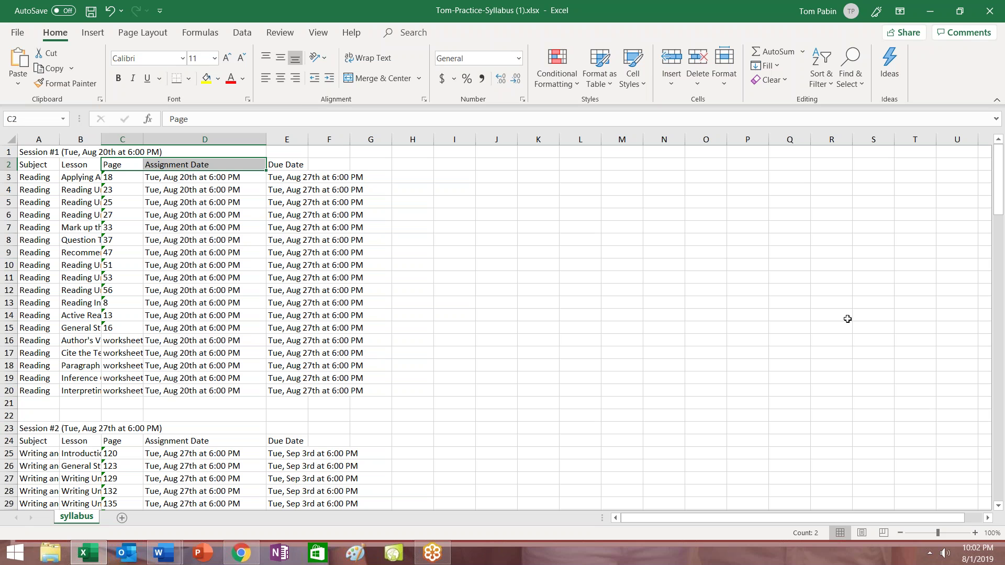
pyautogui.click(935, 10)
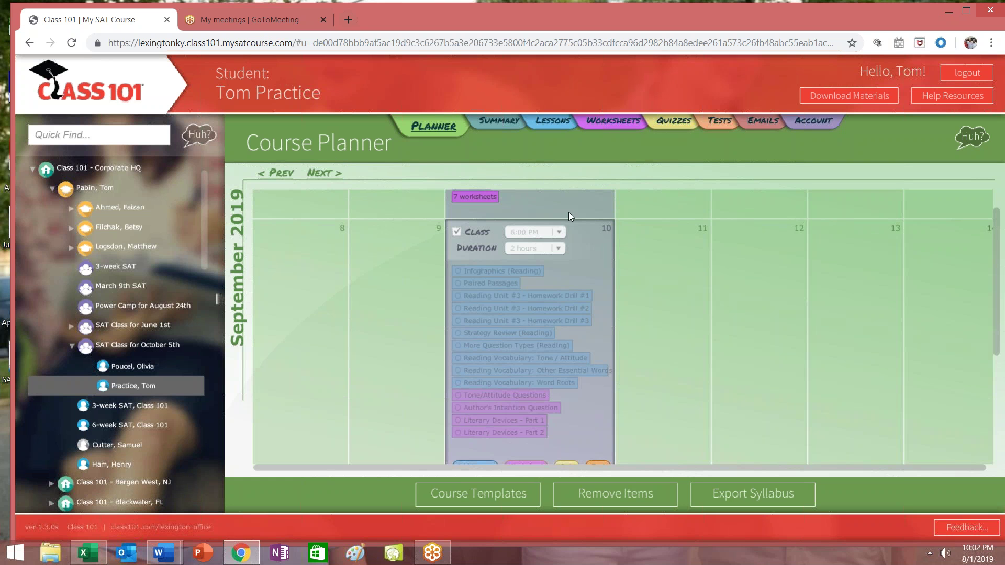
pyautogui.moveTo(526, 367)
pyautogui.click(127, 347)
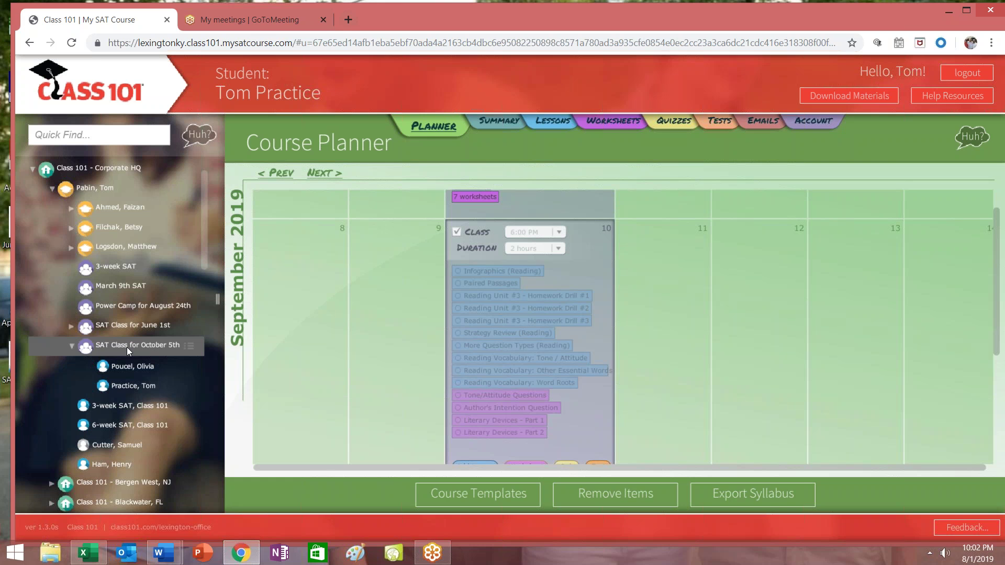